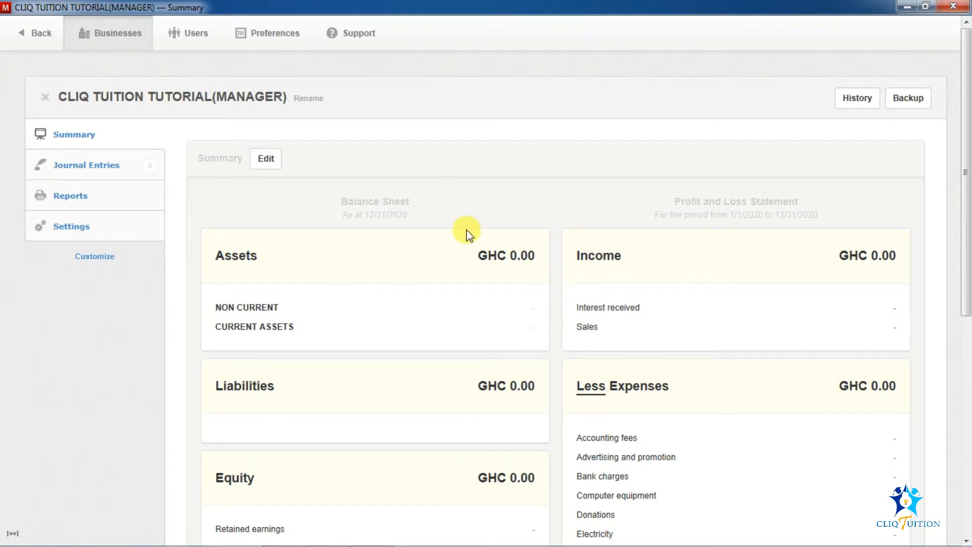
- Review the business's Chart of Accounts and its Control Accounts page in the settings
click(130, 234)
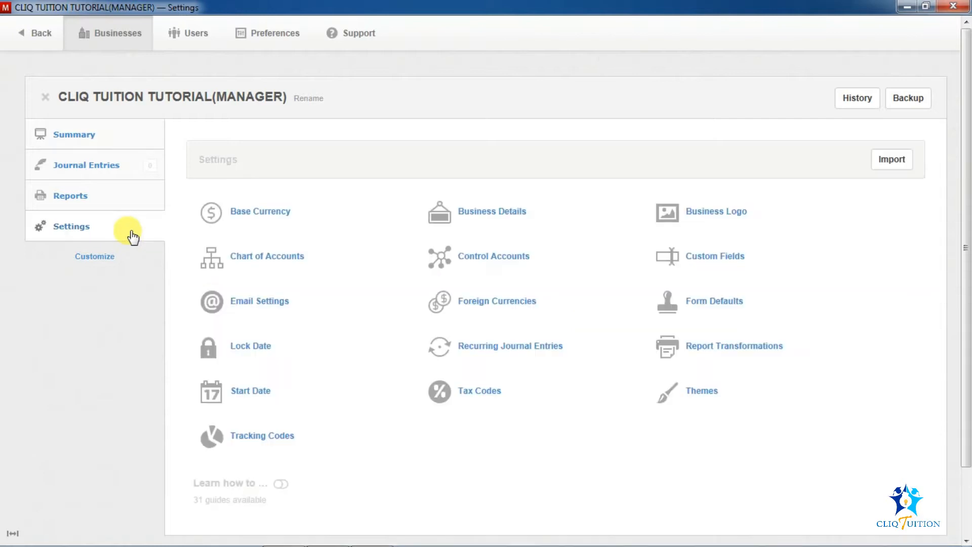
click(260, 267)
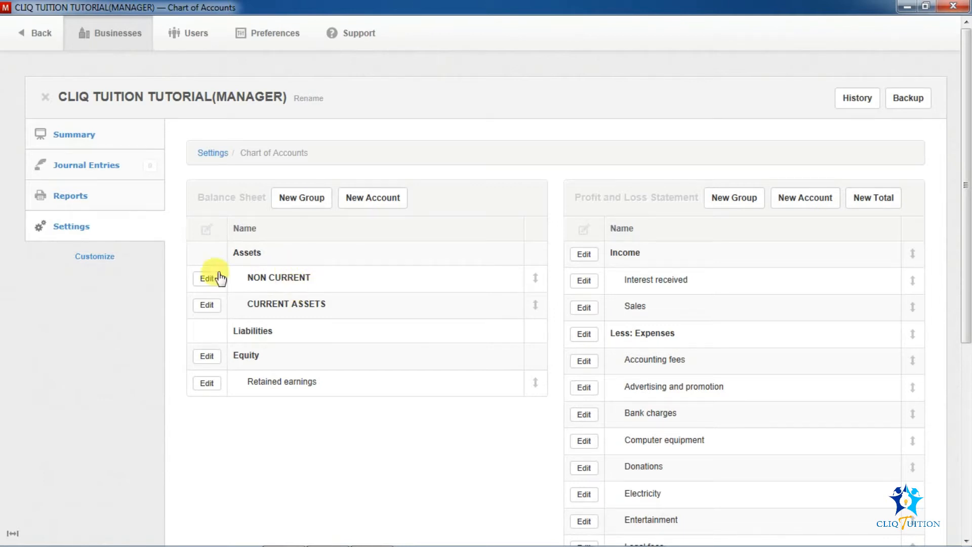
click(90, 226)
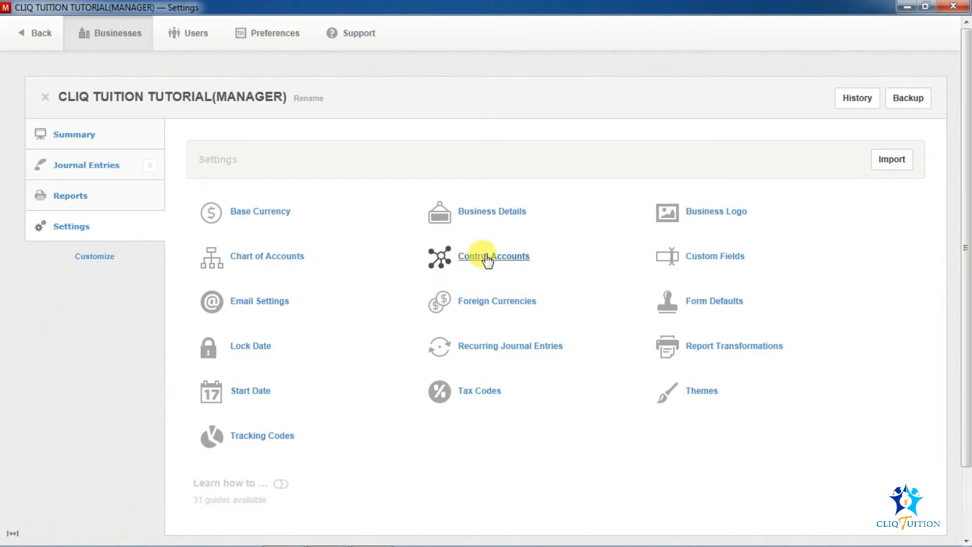
click(452, 270)
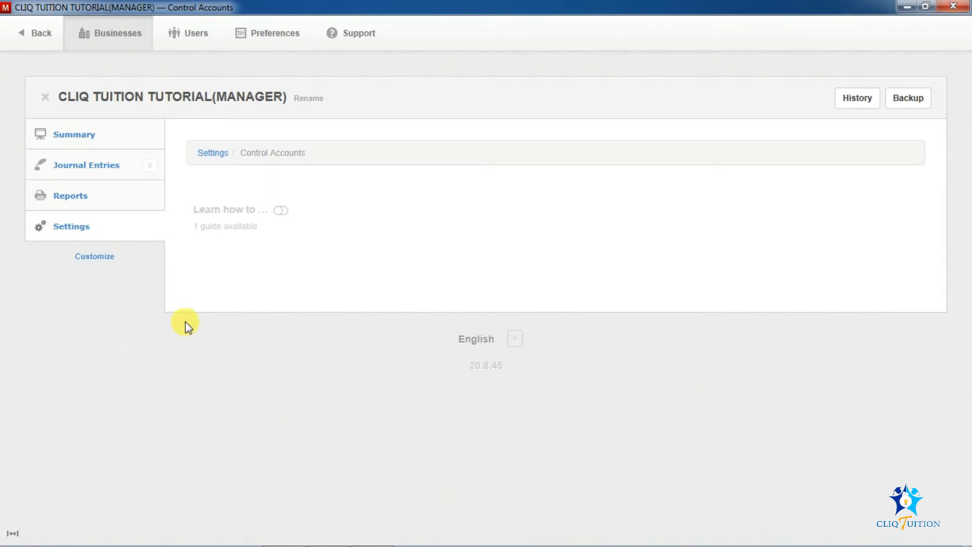
- Customize the business tabs to enable Bank Accounts, Cash Accounts, Receipts & Payments, Inter Account Transfers and Bank Reconciliations
click(100, 258)
click(244, 255)
click(258, 306)
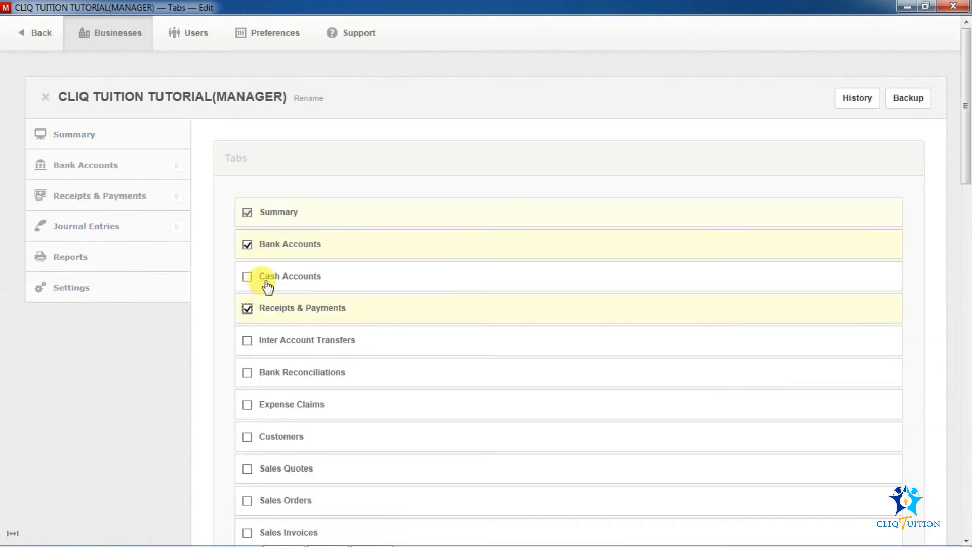
click(267, 279)
click(343, 350)
scroll(340, 352, down, 5)
click(336, 134)
- Enable the Customers, Sales Quotes, Sales Invoices and Credit Notes tabs
click(279, 200)
click(308, 230)
click(297, 297)
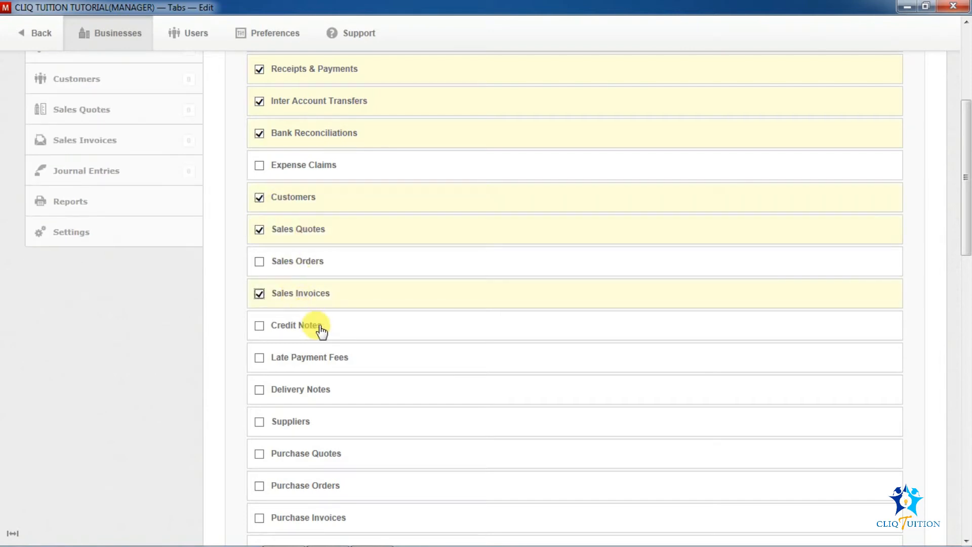
scroll(321, 330, down, 2)
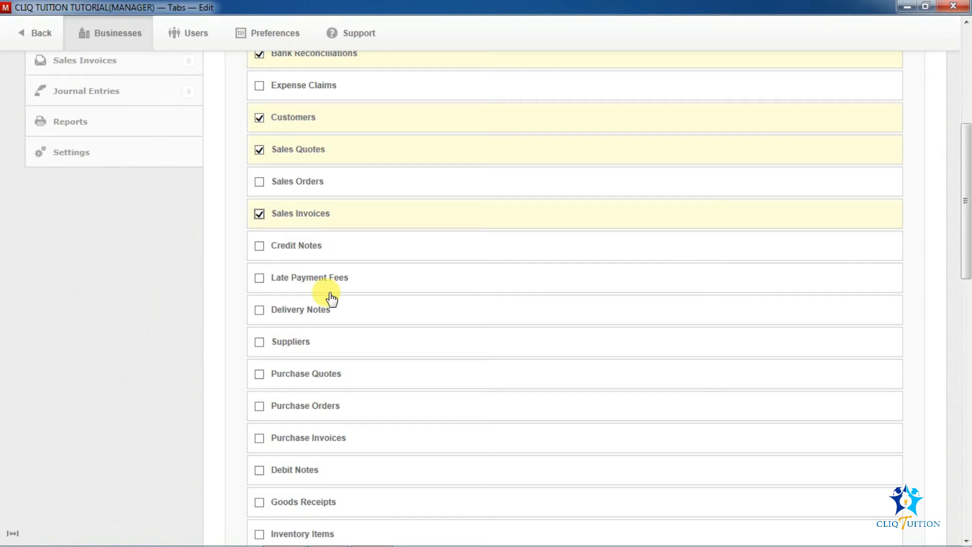
click(321, 245)
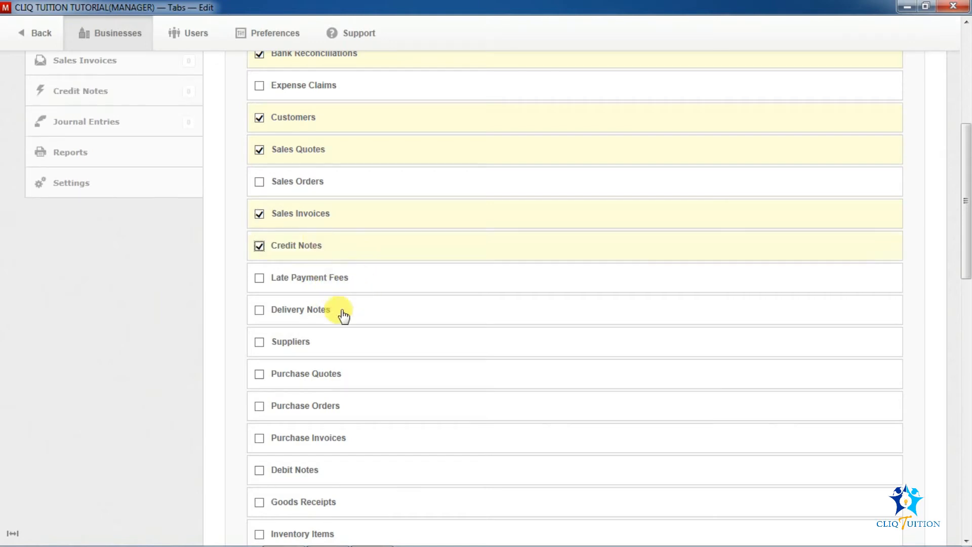
- Enable the Suppliers, Purchase Quotes, Purchase Invoices and Debit Notes tabs
click(312, 343)
scroll(364, 344, down, 3)
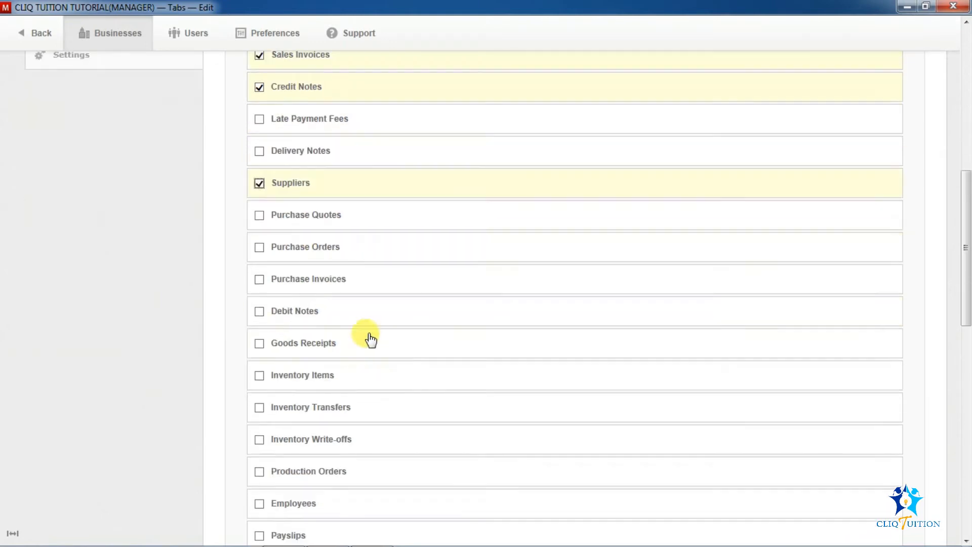
click(333, 216)
click(304, 279)
scroll(353, 298, down, 2)
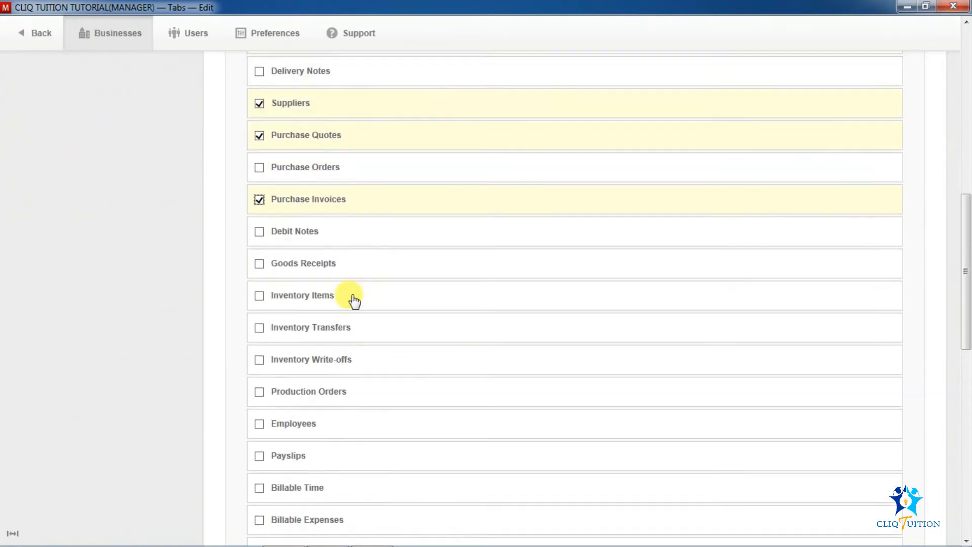
click(297, 233)
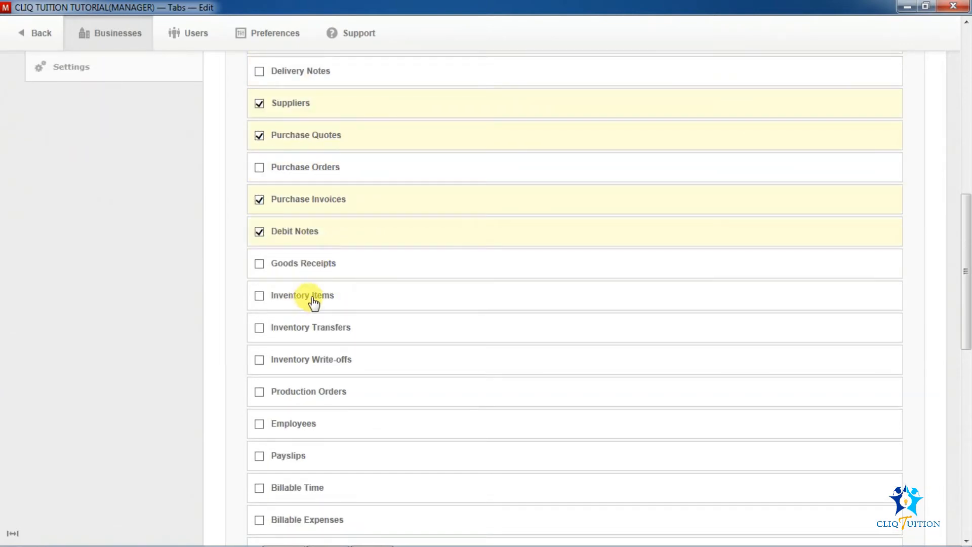
- Enable the Inventory Items, Inventory Transfers, Inventory Write-offs, Employees and Payslips tabs
click(311, 298)
click(295, 328)
click(300, 361)
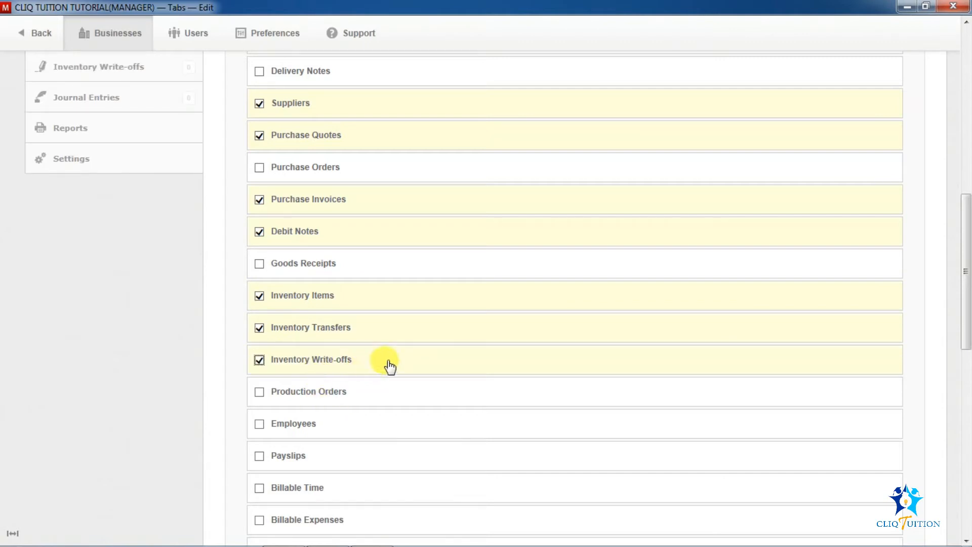
scroll(335, 379, down, 2)
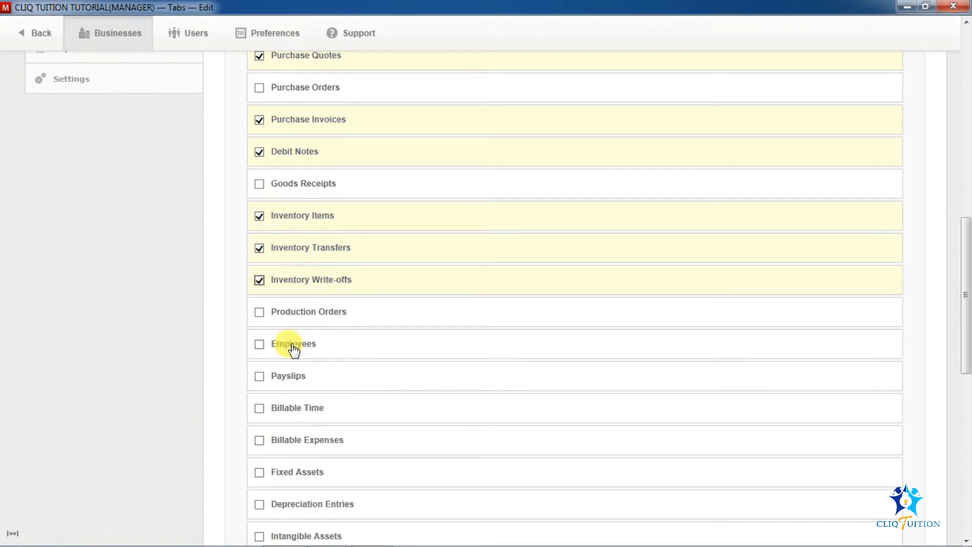
click(293, 348)
click(332, 378)
- Enable the Fixed Assets and Depreciation Entries tabs and save the tab selection
scroll(331, 381, down, 4)
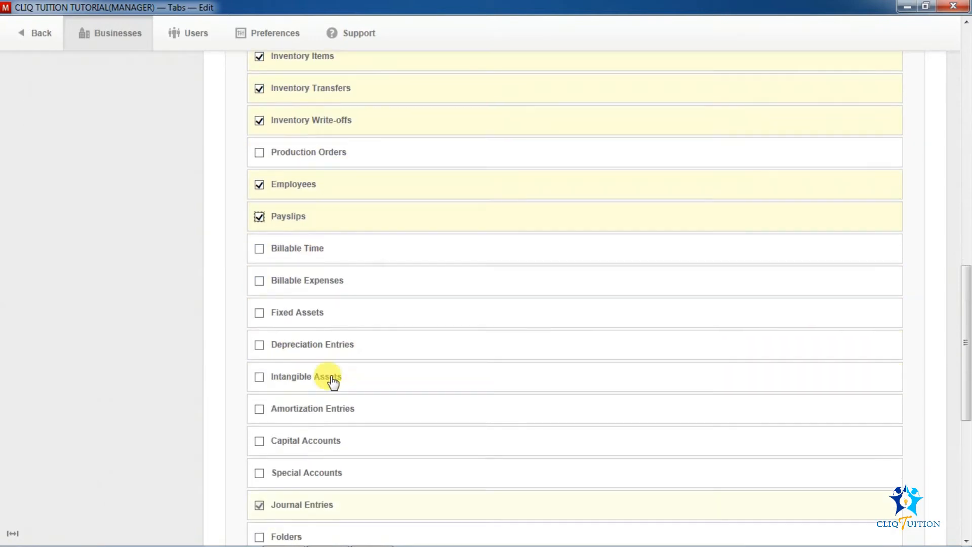
click(335, 313)
click(313, 345)
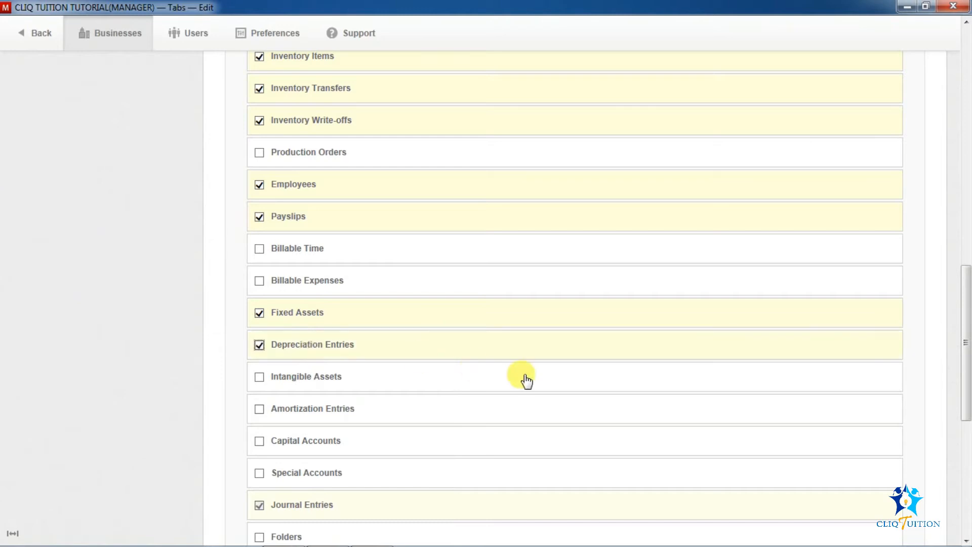
scroll(526, 380, down, 2)
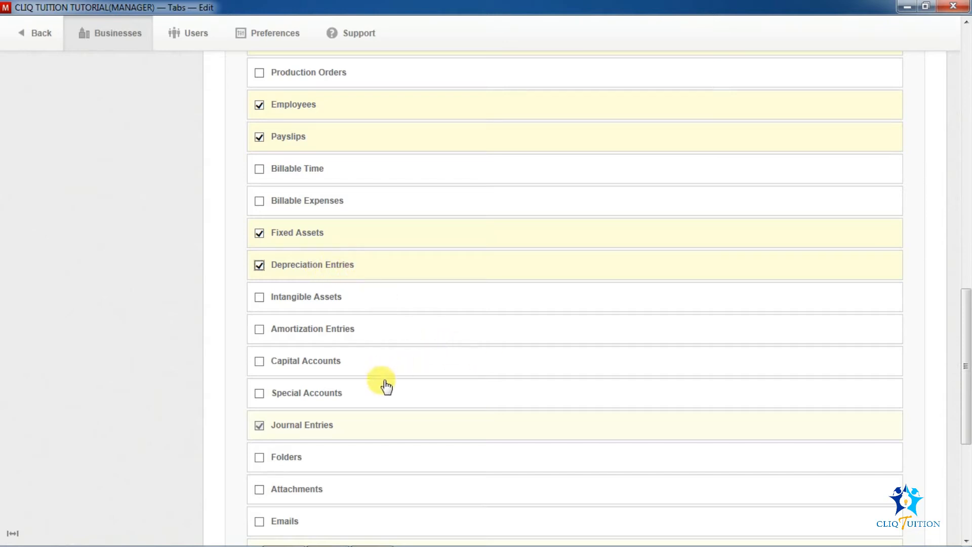
scroll(360, 409, down, 3)
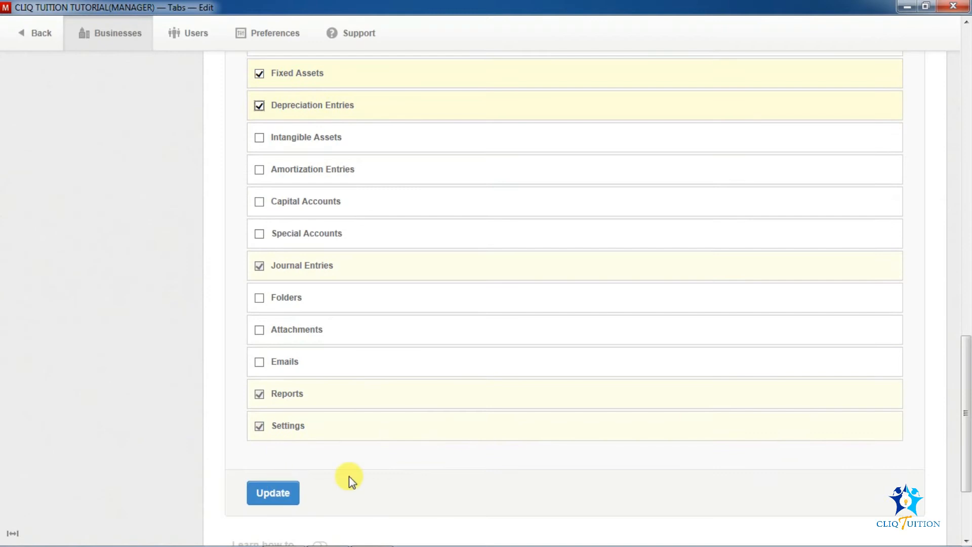
click(271, 490)
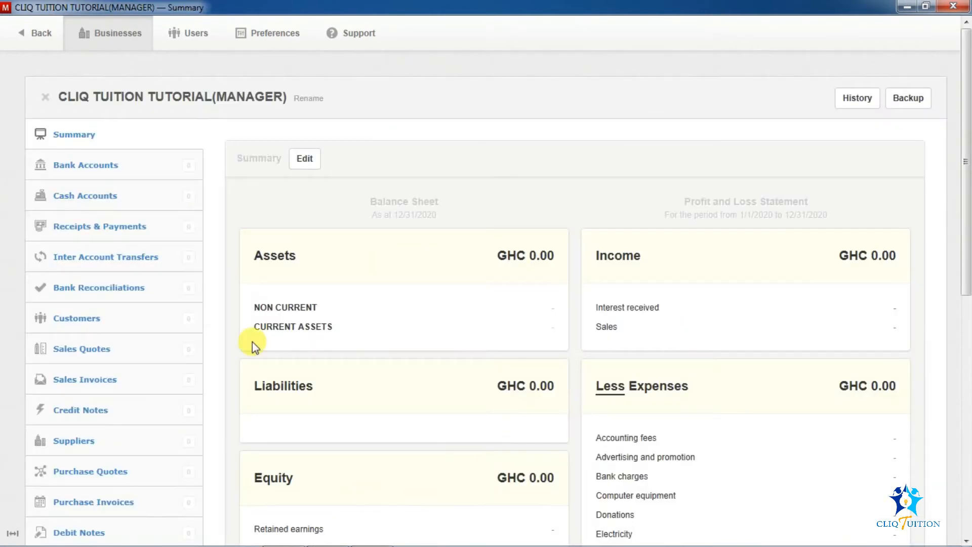
- Recheck the Chart of Accounts and Control Accounts in the settings with the new tabs enabled
scroll(252, 341, down, 8)
scroll(252, 342, down, 2)
click(143, 375)
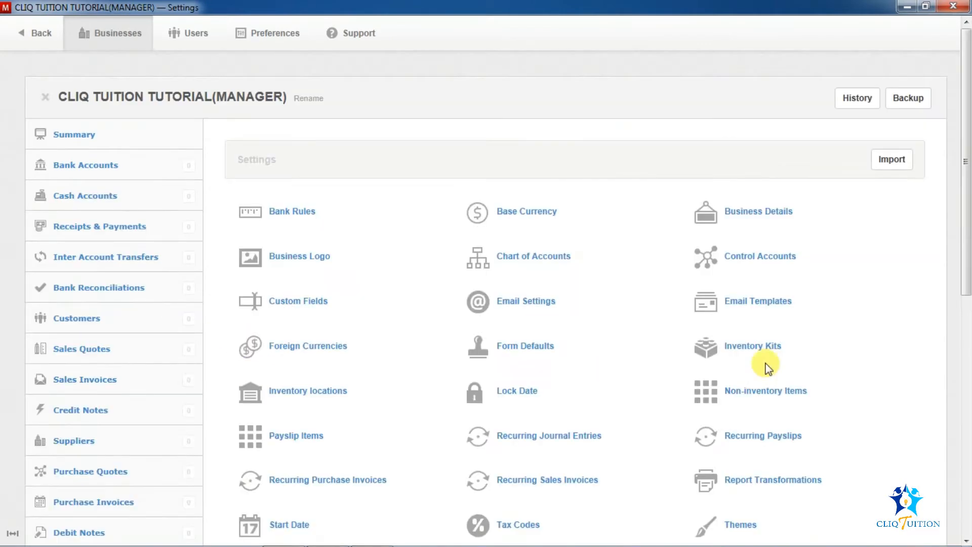
click(536, 266)
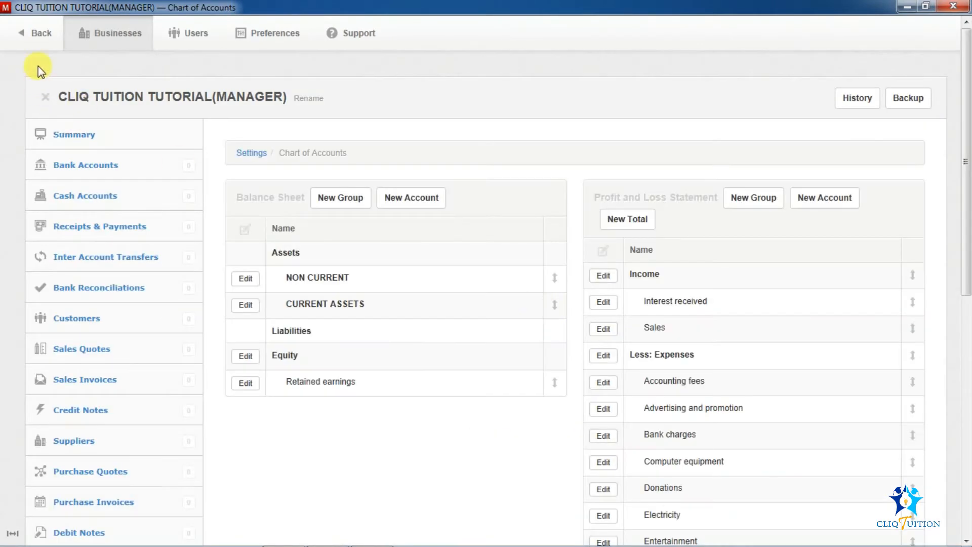
click(258, 154)
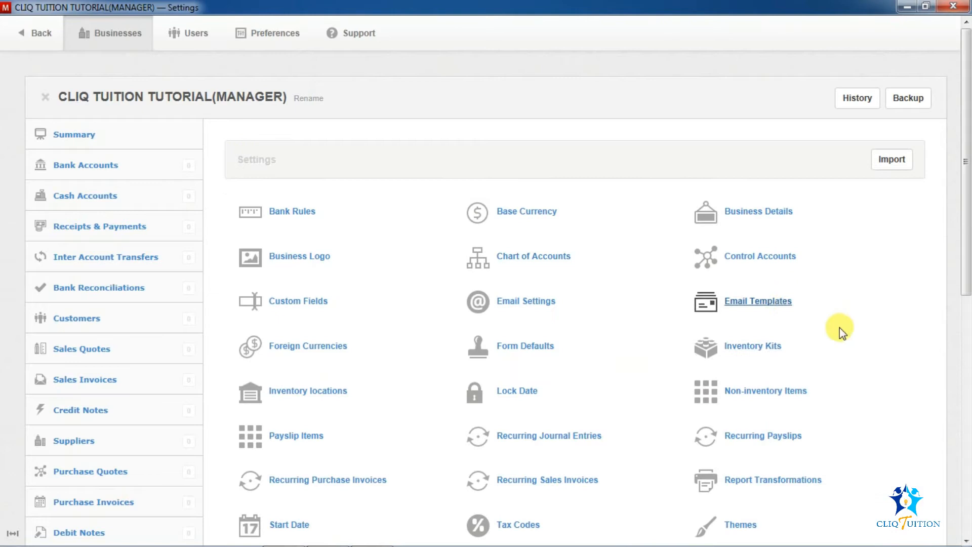
click(774, 257)
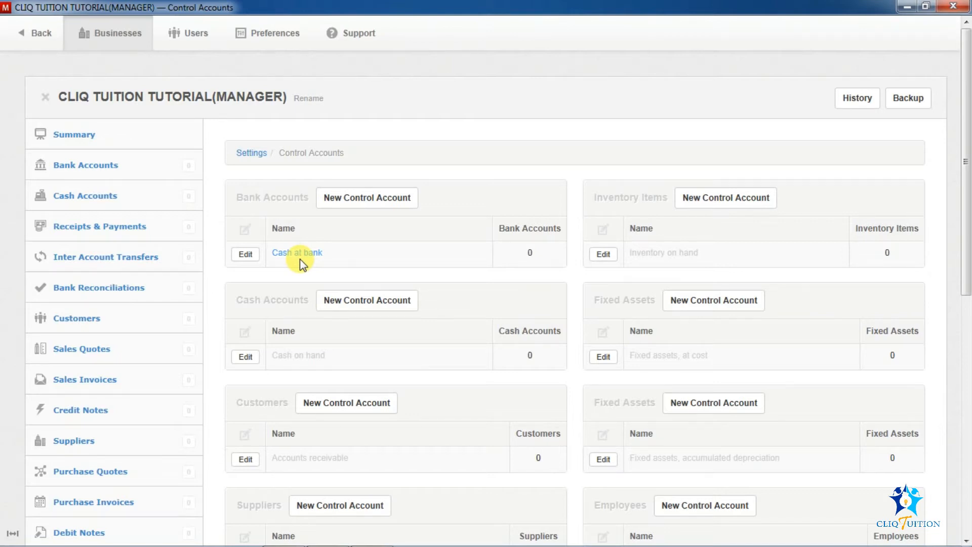
- Create a bank account named Ecobank
click(89, 164)
click(589, 231)
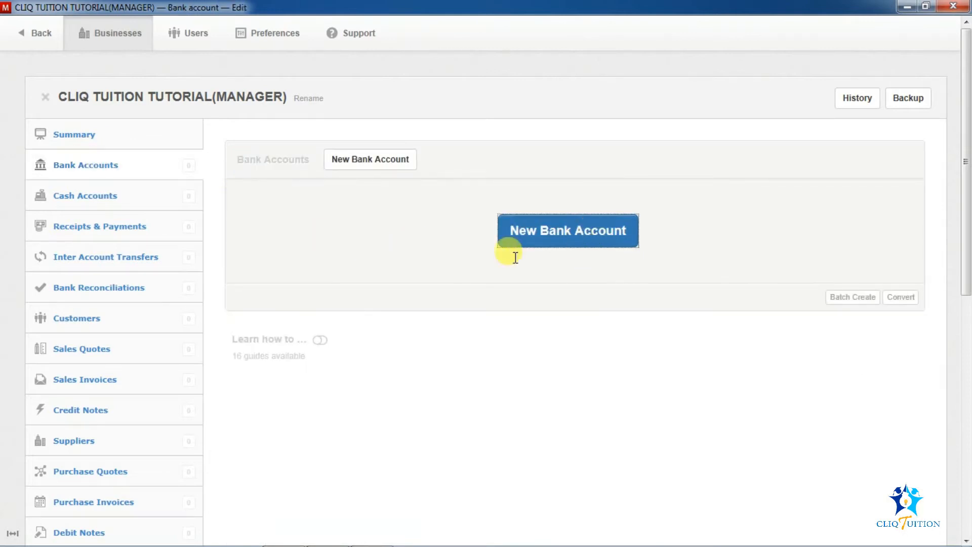
click(344, 264)
text(Acc)
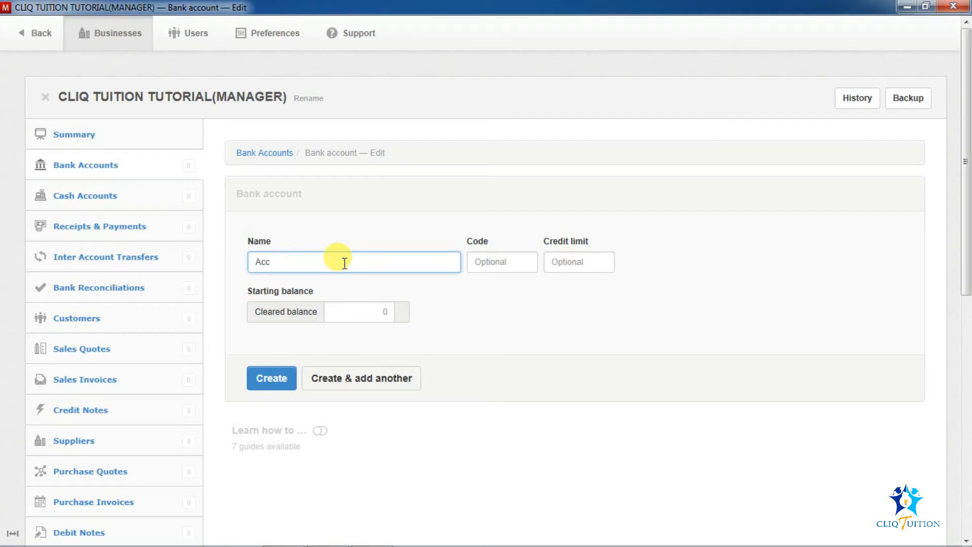
key(BackSpace)
key(BackSpace)
key(BackSpace)
text(Ecobank)
click(311, 383)
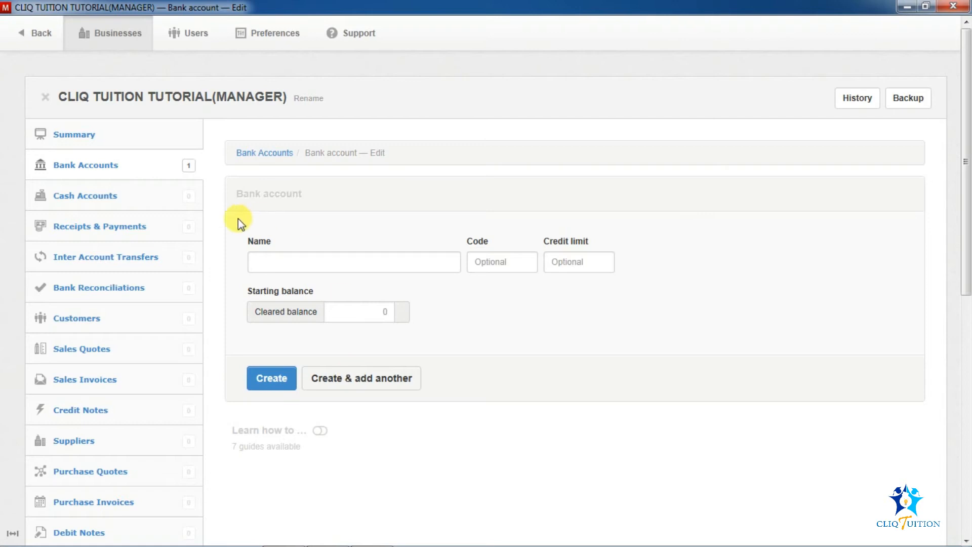
- Check the bank accounts list and the bank account count under Control Accounts
click(163, 165)
scroll(333, 256, down, 10)
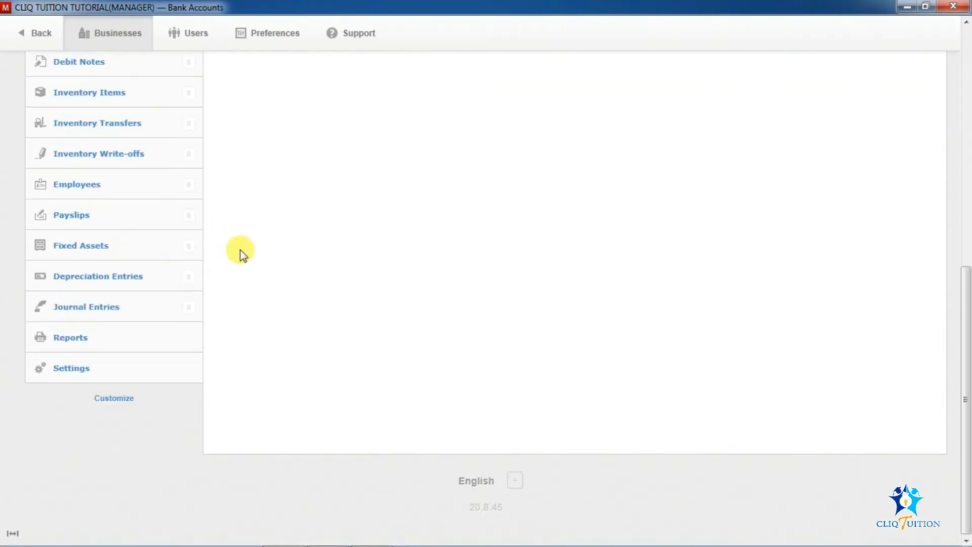
click(74, 369)
click(724, 264)
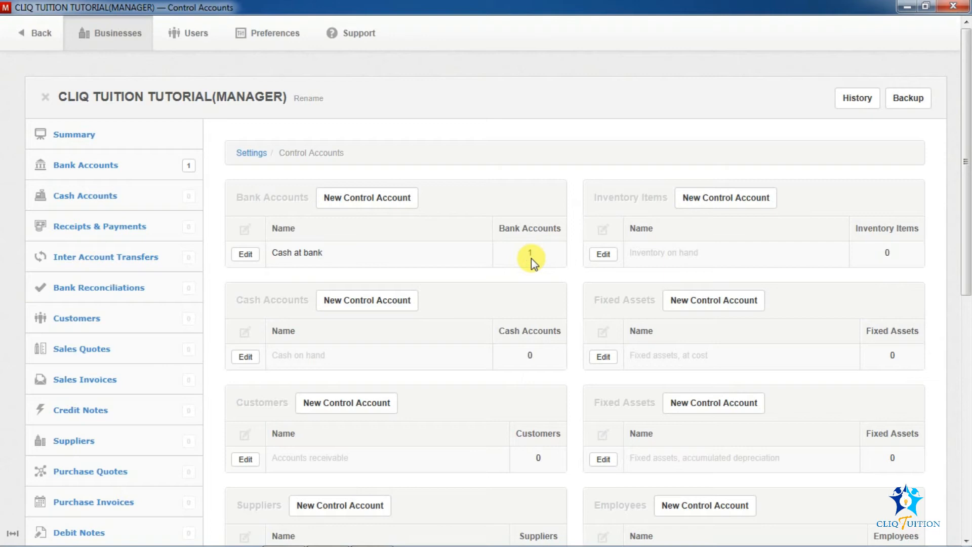
- Create another bank account named Access Bank
click(152, 166)
click(400, 172)
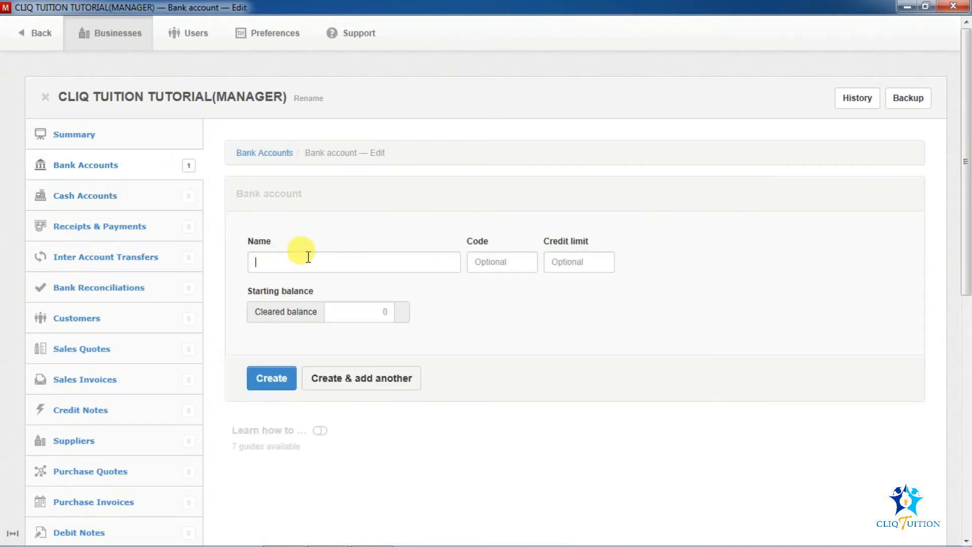
text(Access Bank)
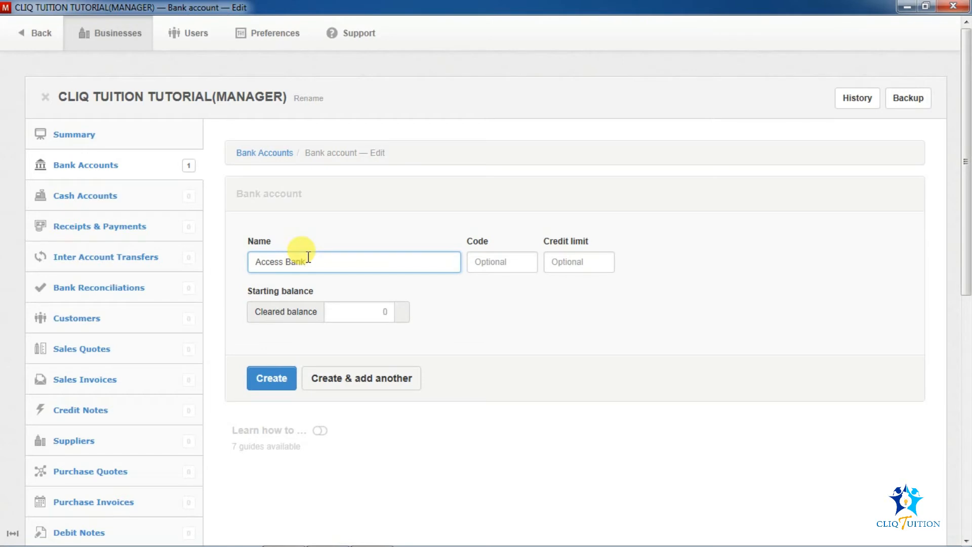
click(271, 385)
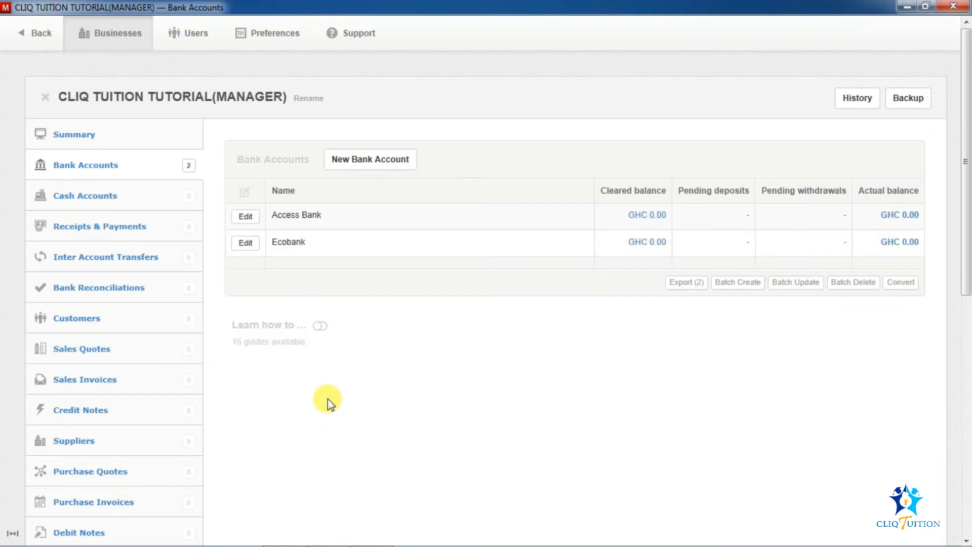
- Review the group options of the Cash at bank control account, save it under Assets, and check its place on the Summary
scroll(101, 296, down, 10)
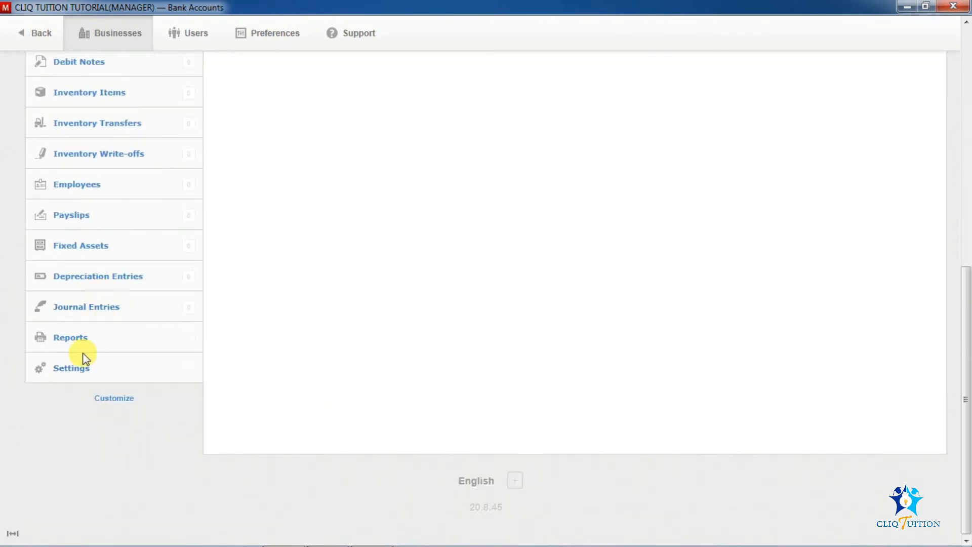
click(86, 370)
click(731, 256)
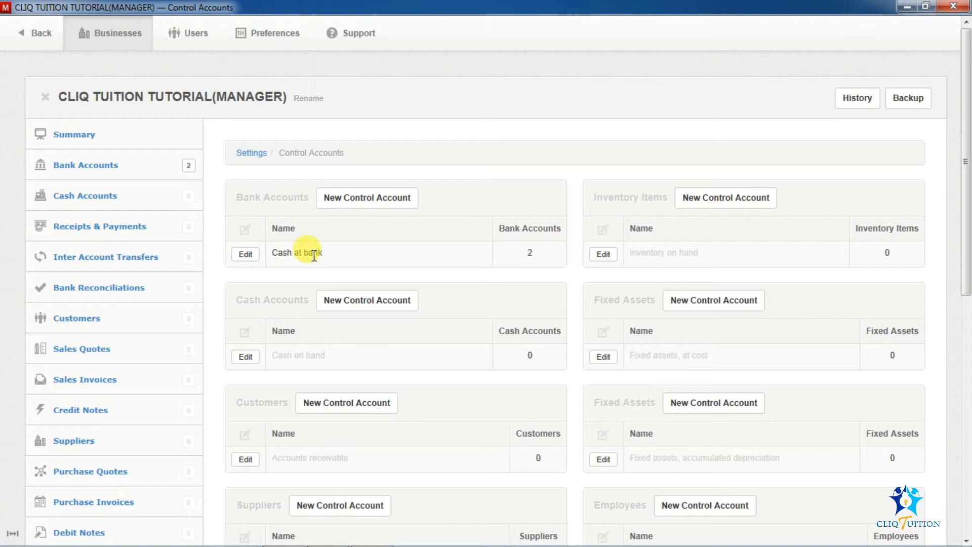
click(245, 256)
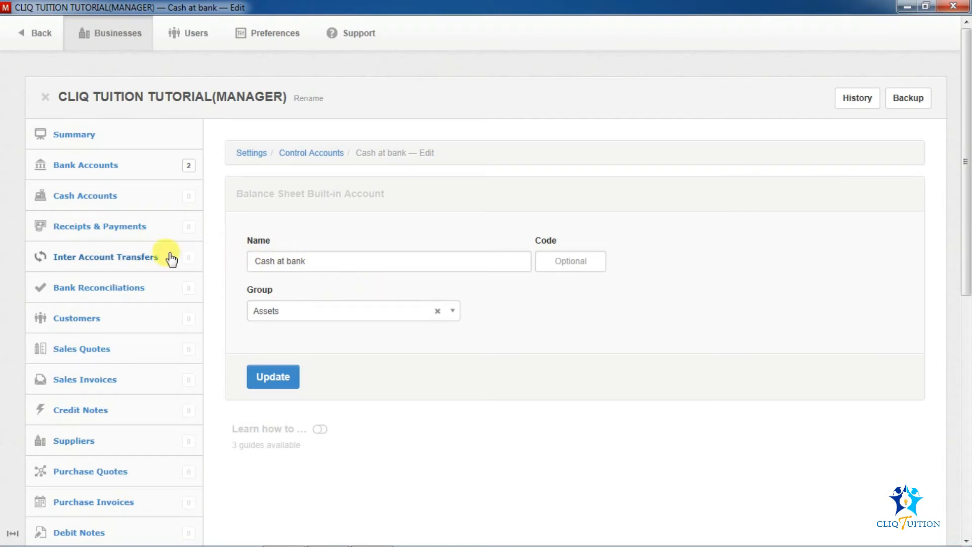
click(451, 310)
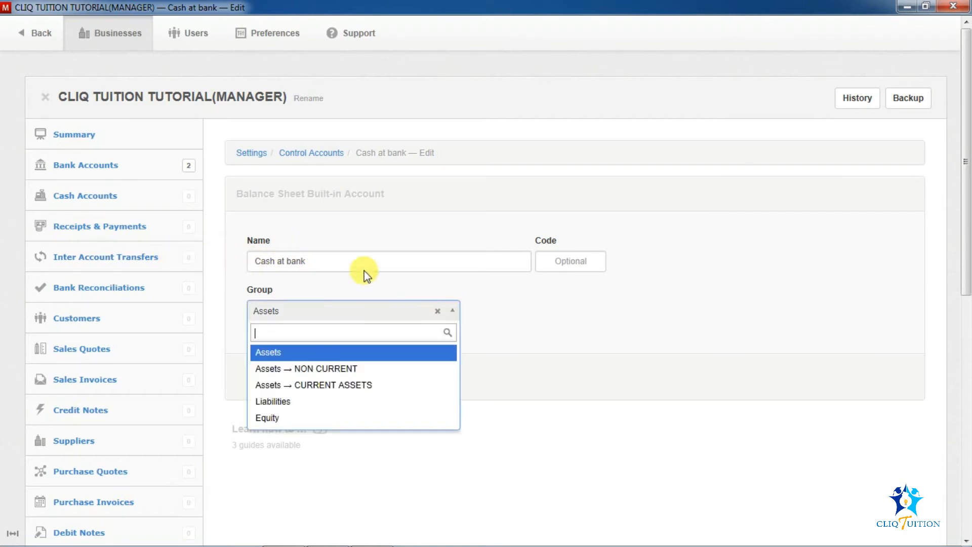
click(331, 269)
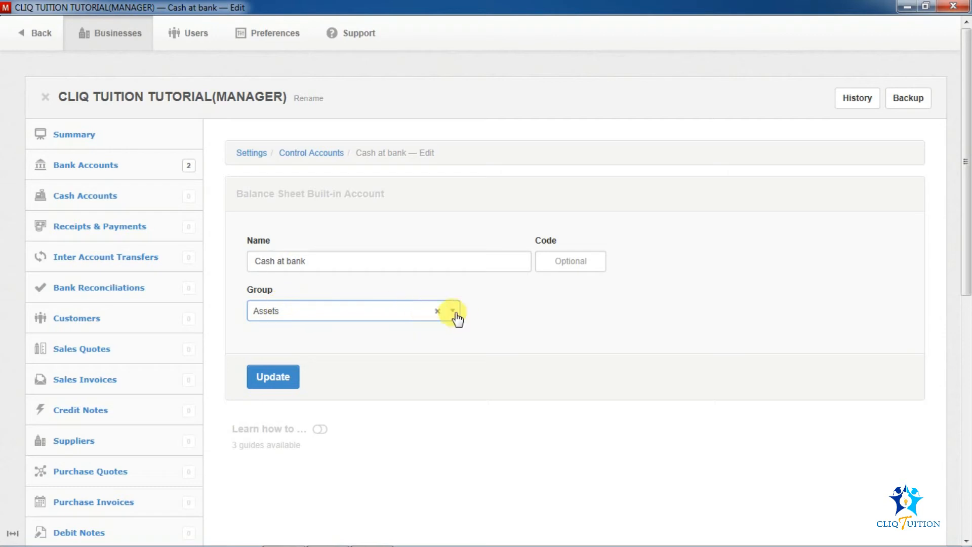
click(265, 375)
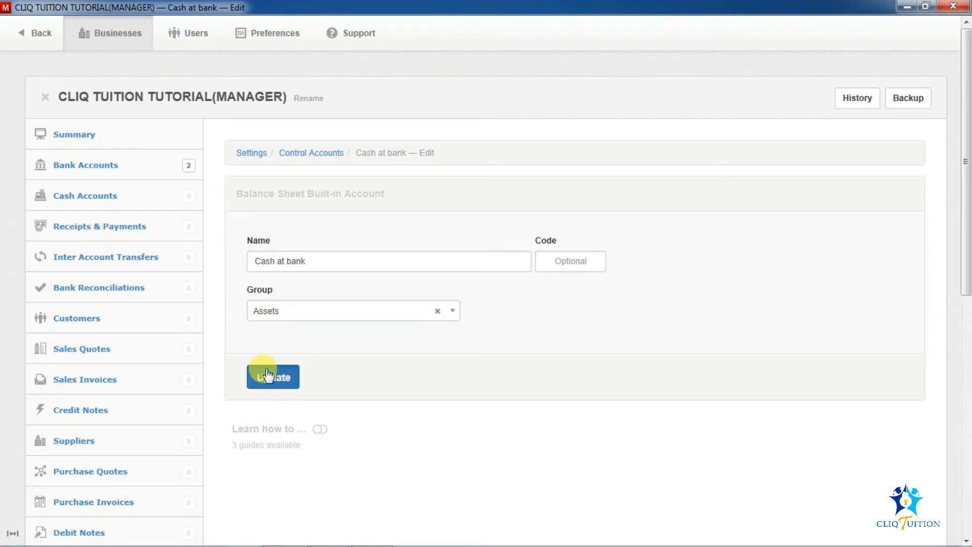
click(127, 138)
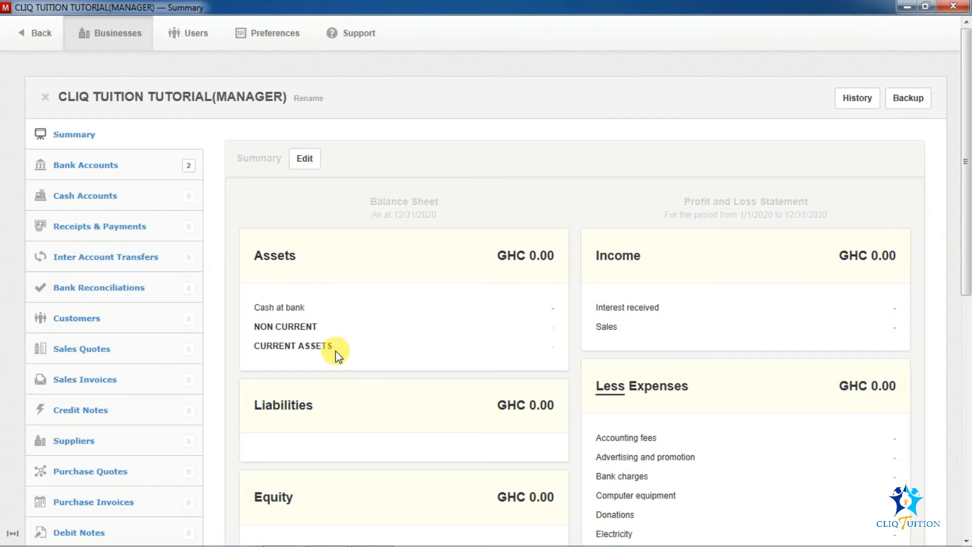
- Assign the Cash at bank control account to the Assets → CURRENT ASSETS group and check its place on the Summary
scroll(380, 354, down, 5)
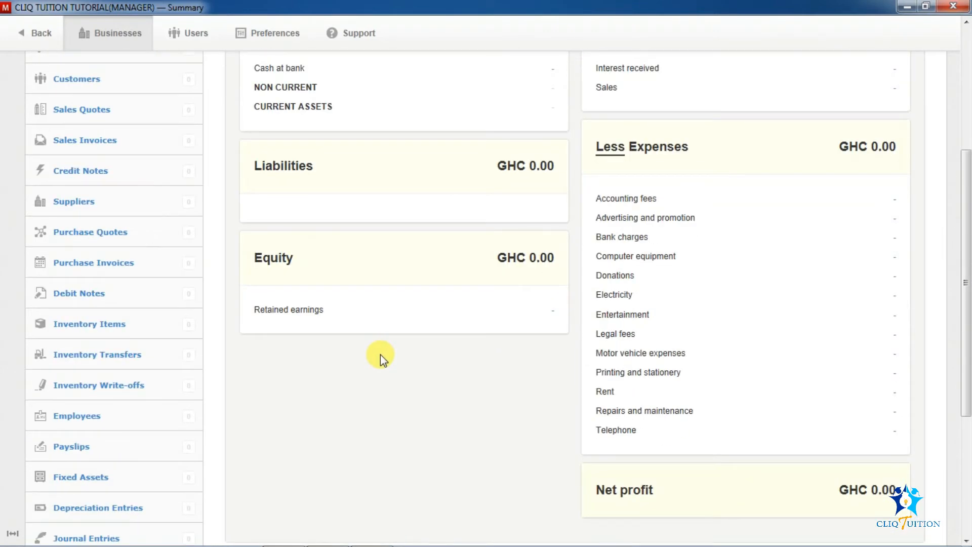
scroll(355, 438, down, 5)
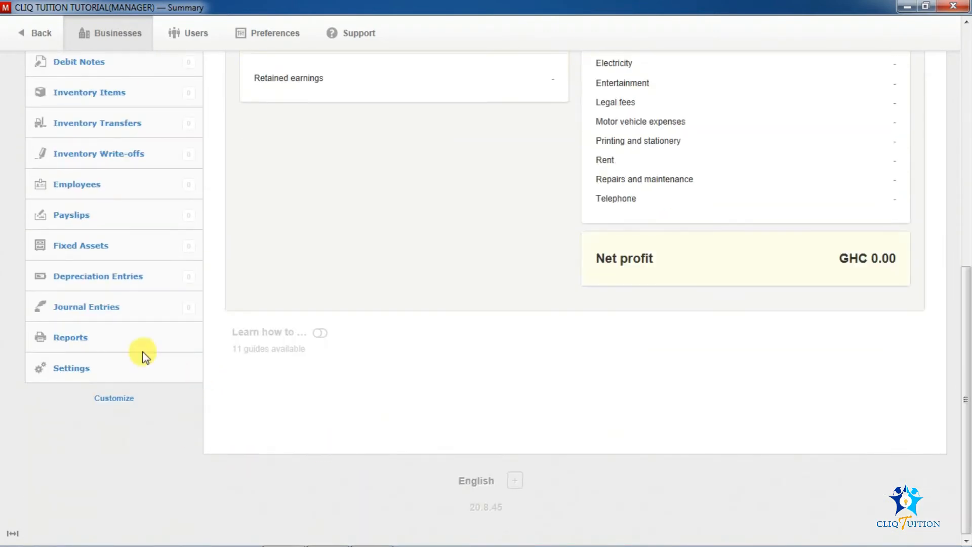
click(119, 366)
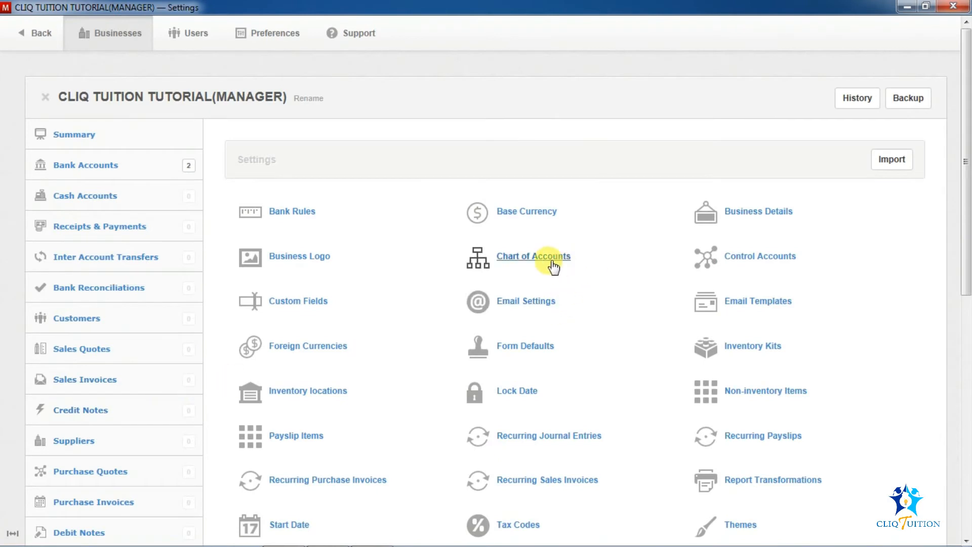
click(743, 263)
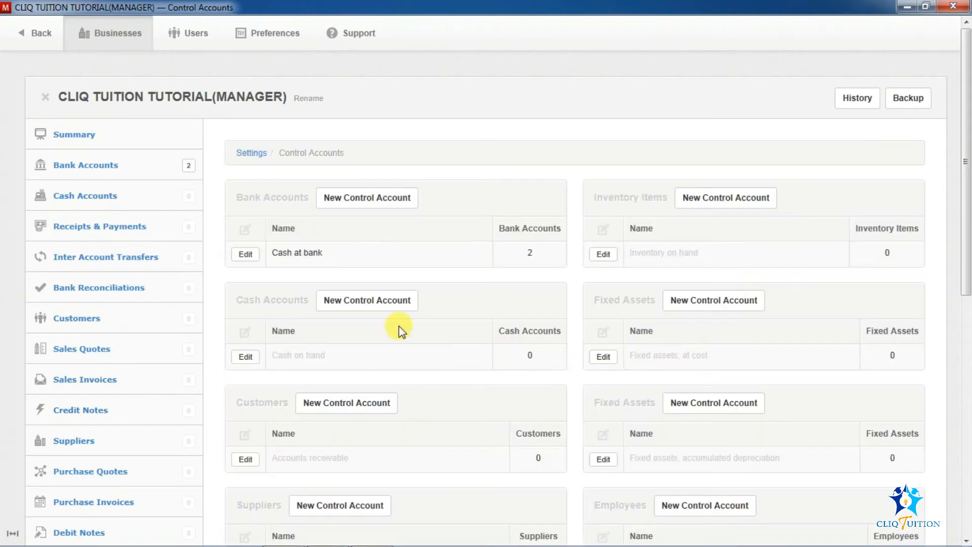
click(245, 255)
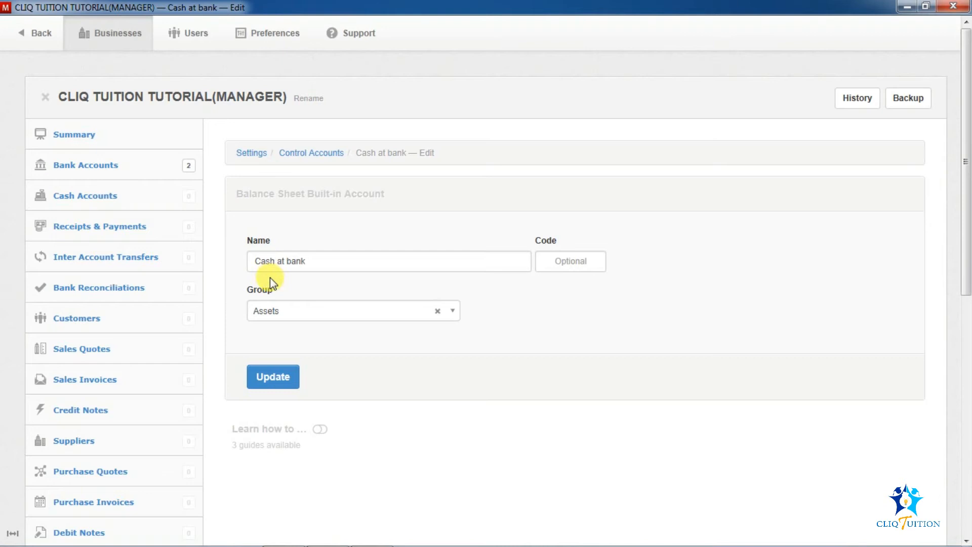
click(452, 314)
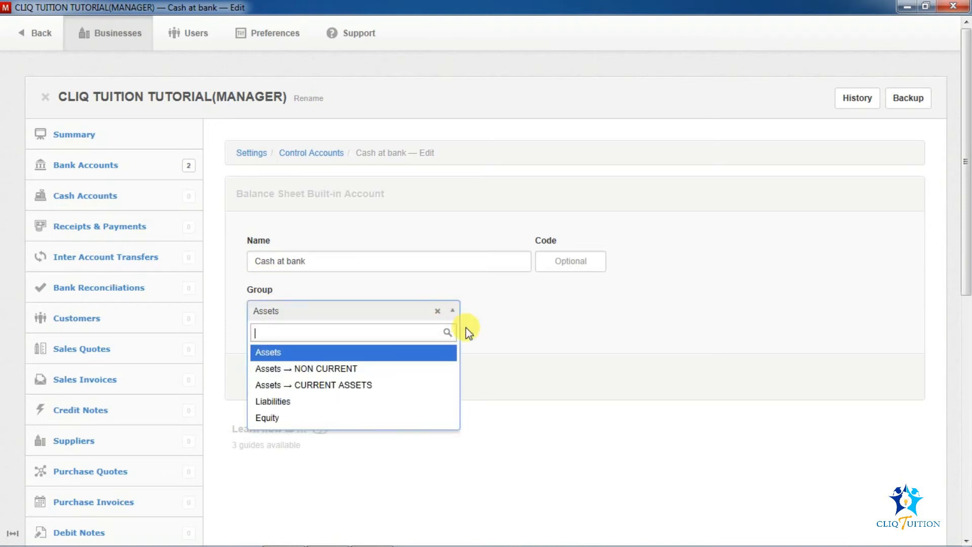
click(352, 386)
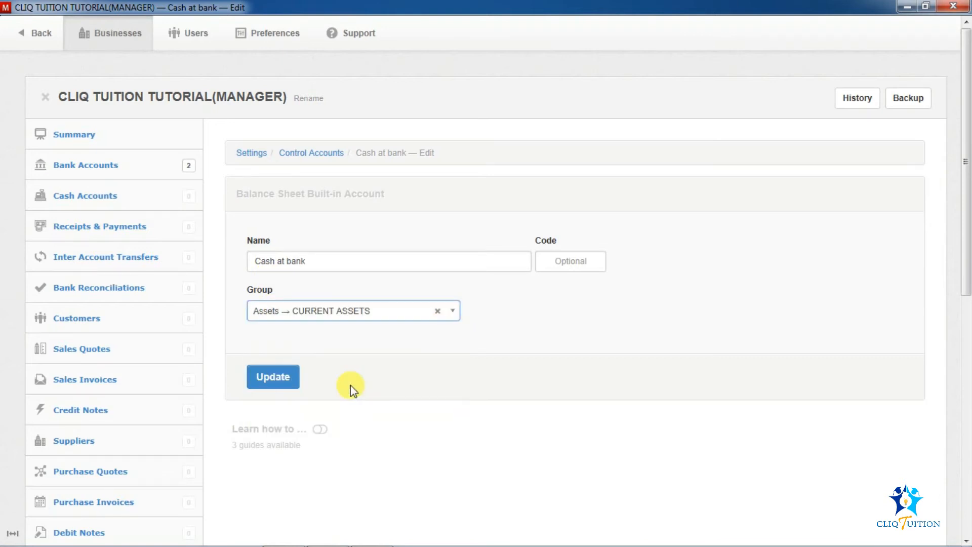
click(270, 382)
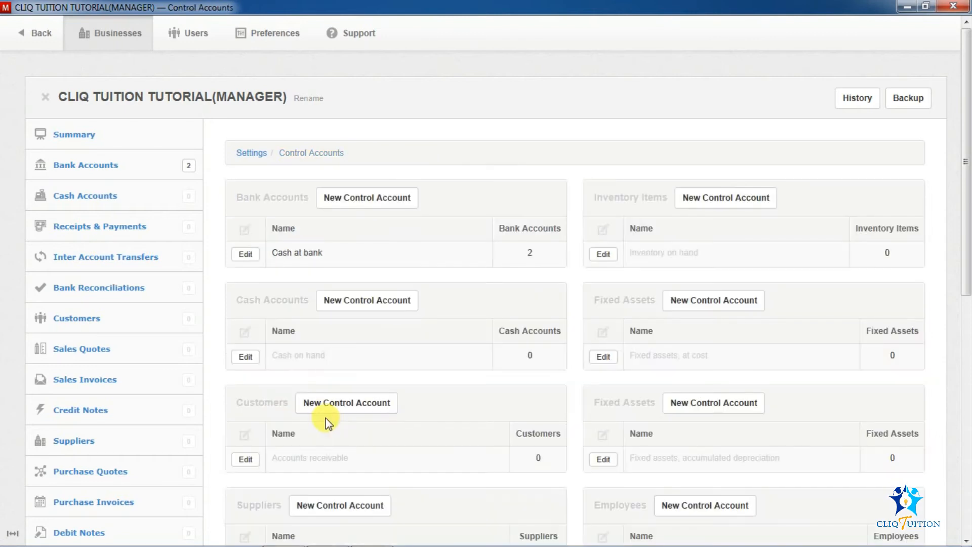
click(112, 138)
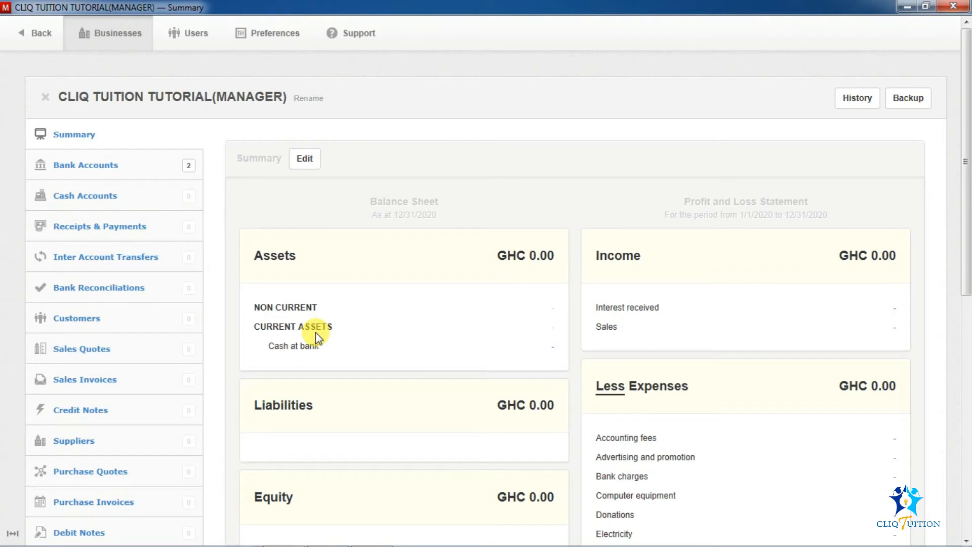
- Rename the Cash at bank control account as BANK and check the name on the Summary
scroll(548, 353, down, 1)
scroll(548, 353, down, 8)
click(90, 368)
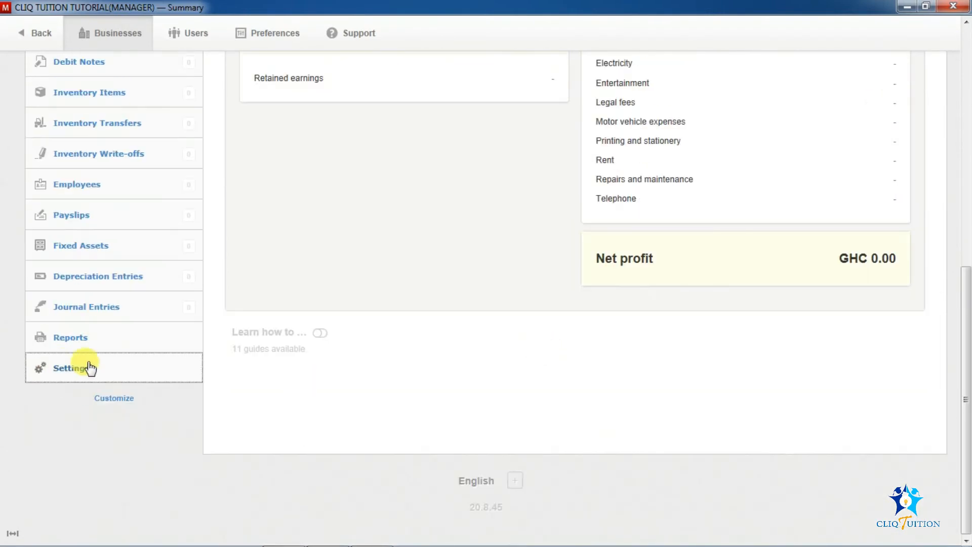
click(731, 265)
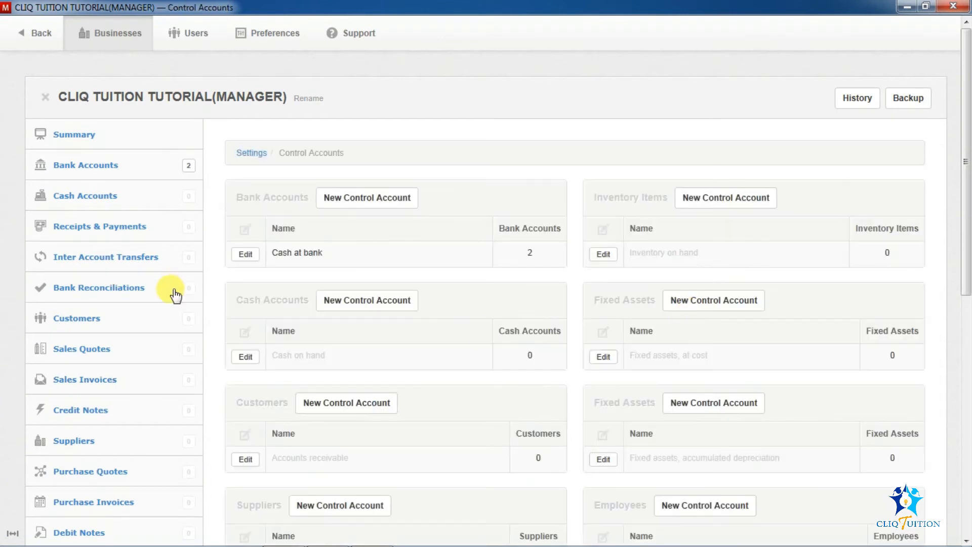
click(249, 254)
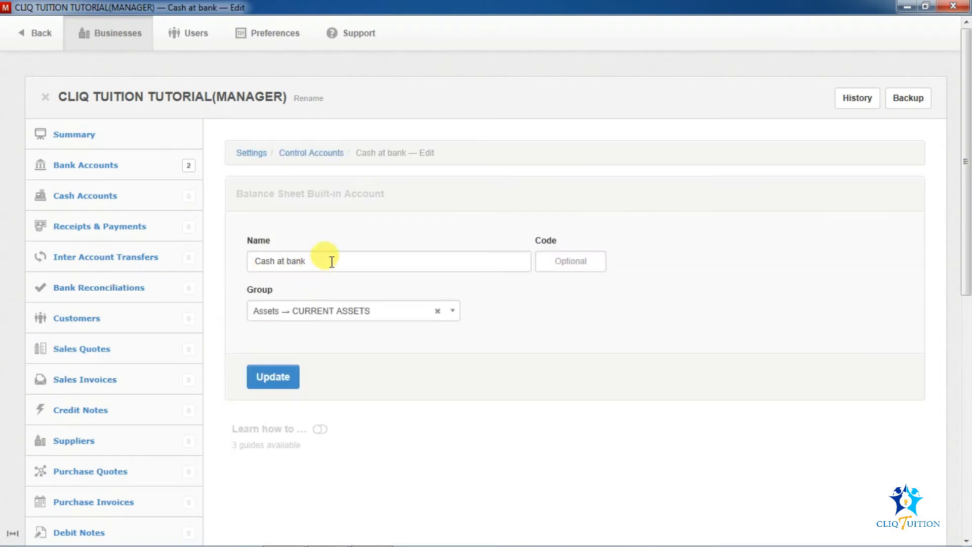
drag(324, 261, 161, 273)
text(BA)
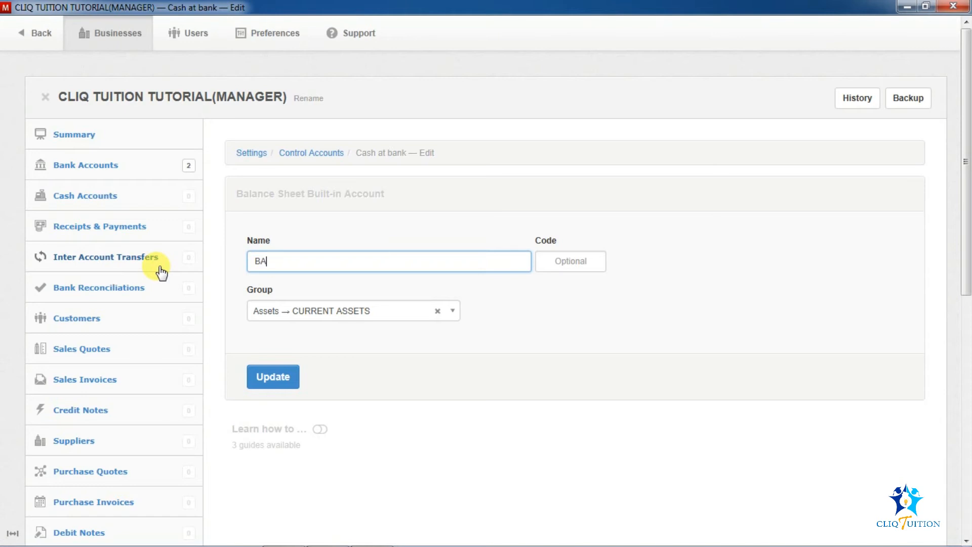
click(289, 383)
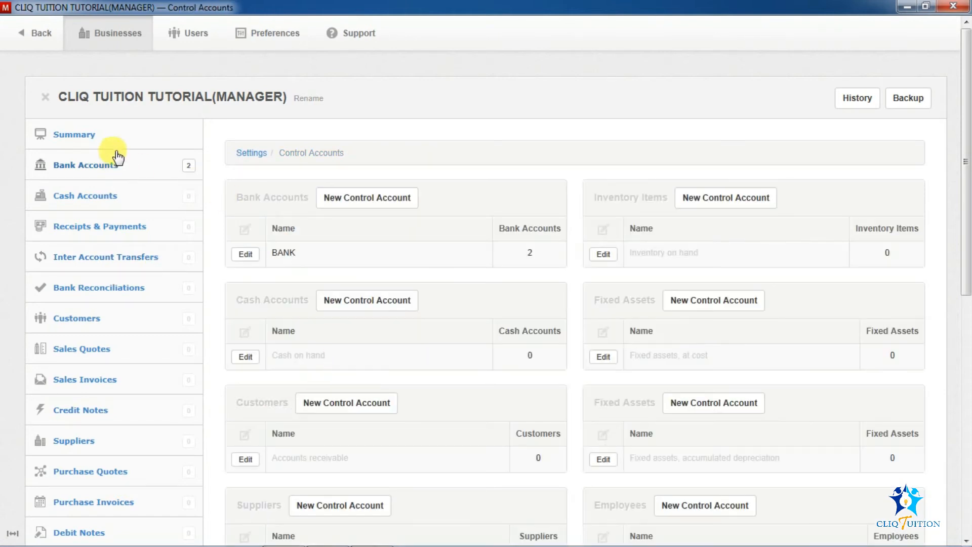
click(114, 133)
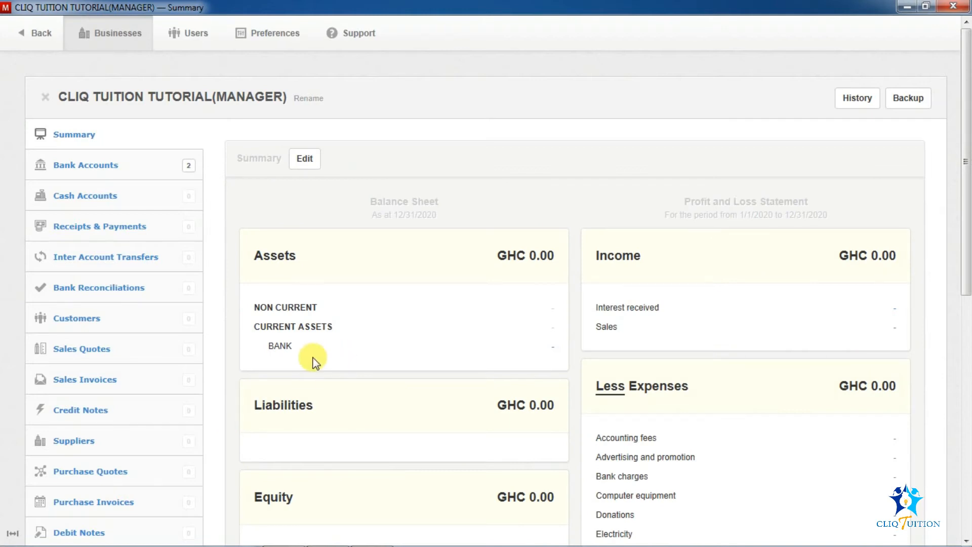
- Clear the custom name of the BANK control account and save it to restore the default name
scroll(317, 361, down, 2)
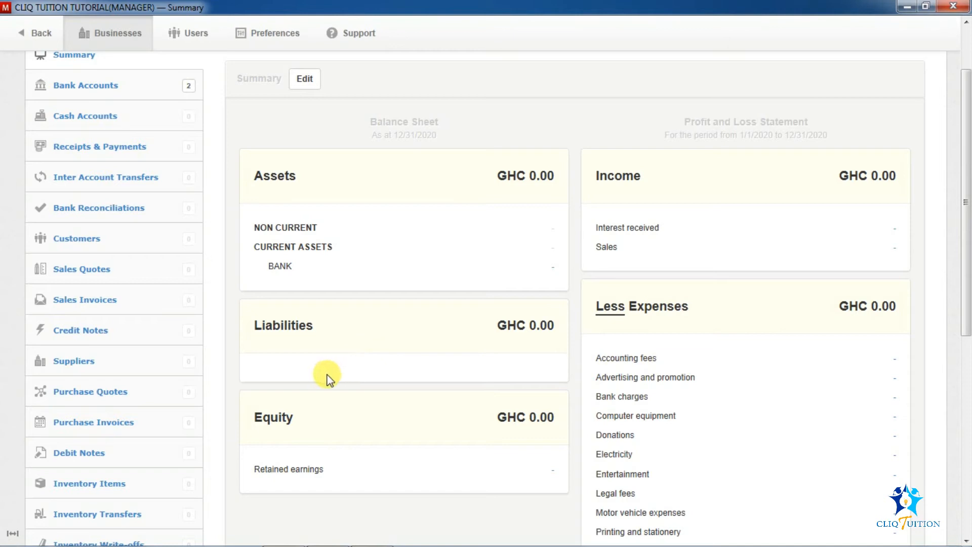
scroll(59, 294, down, 7)
scroll(59, 310, down, 1)
scroll(61, 310, up, 10)
scroll(61, 310, down, 10)
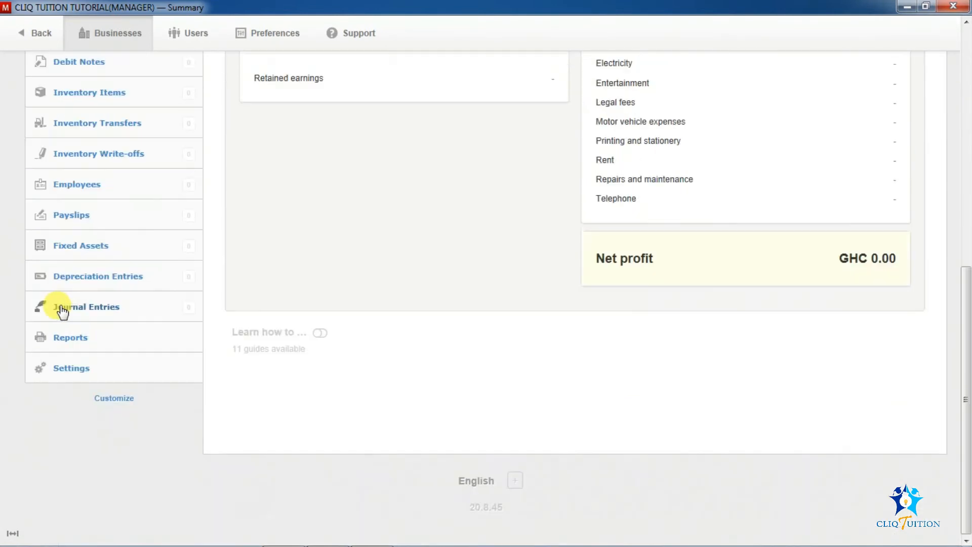
click(167, 372)
click(724, 269)
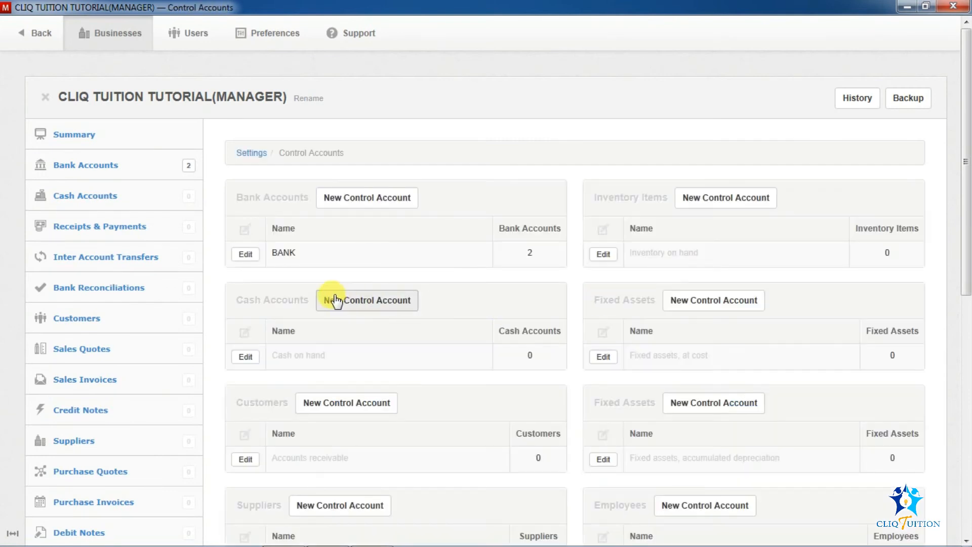
click(246, 251)
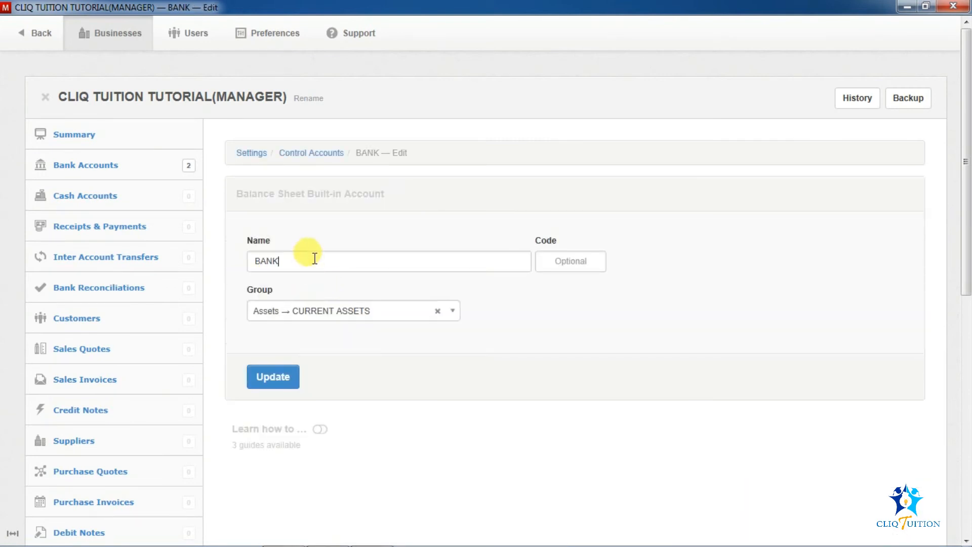
drag(311, 254, 147, 258)
key(BackSpace)
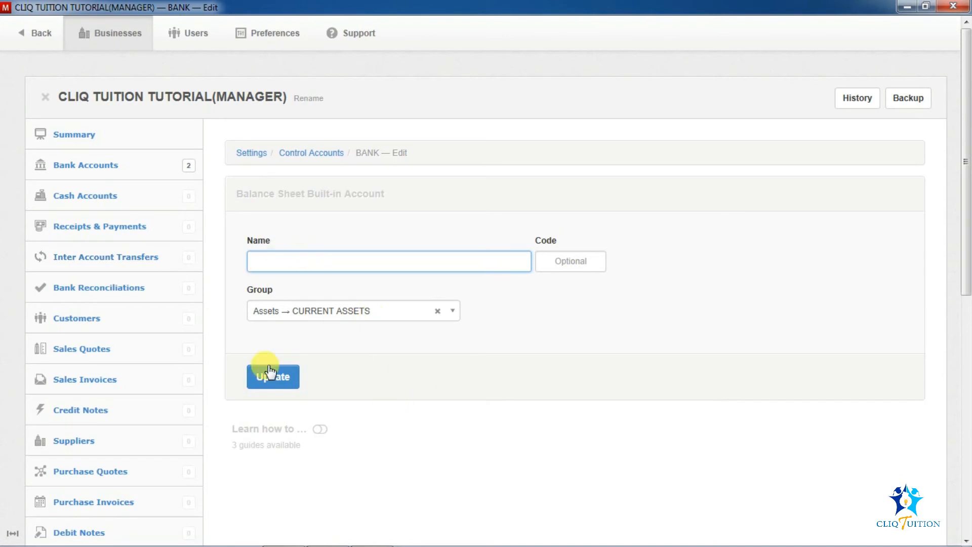
click(282, 380)
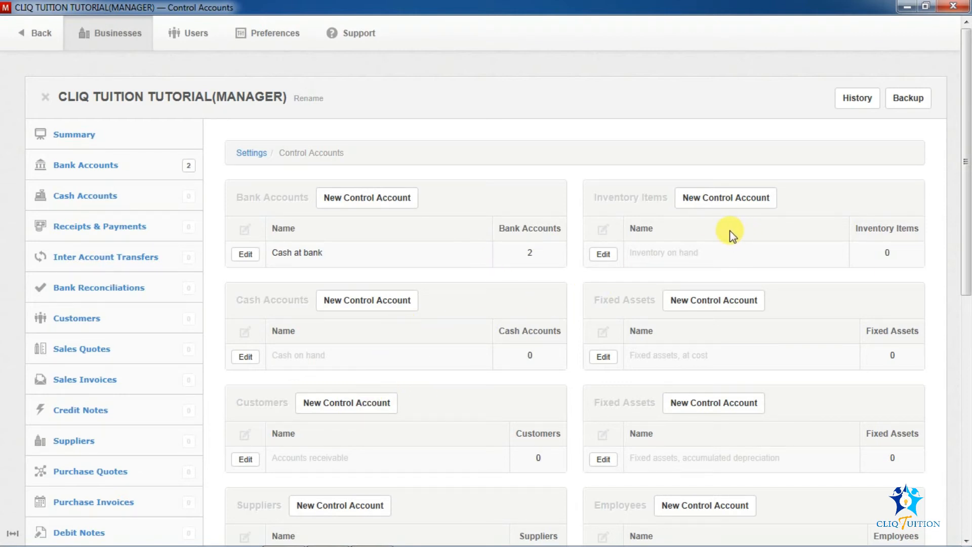
- Create a cash account named Petty Cash
scroll(737, 230, down, 3)
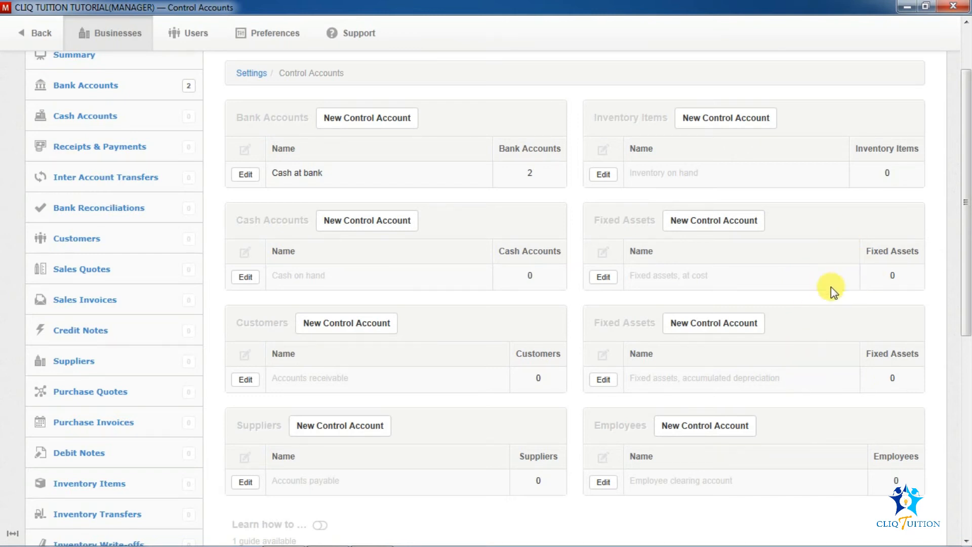
scroll(511, 296, up, 2)
click(96, 199)
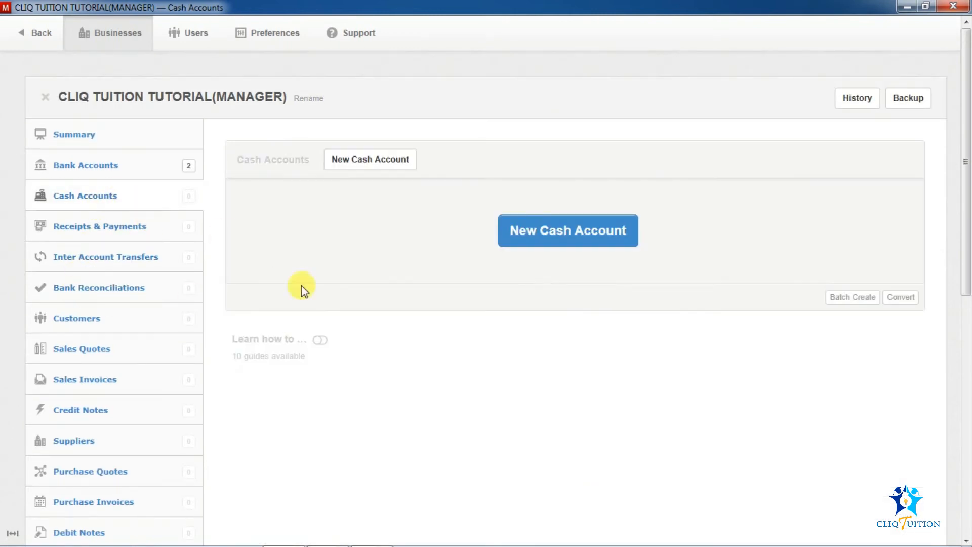
click(550, 244)
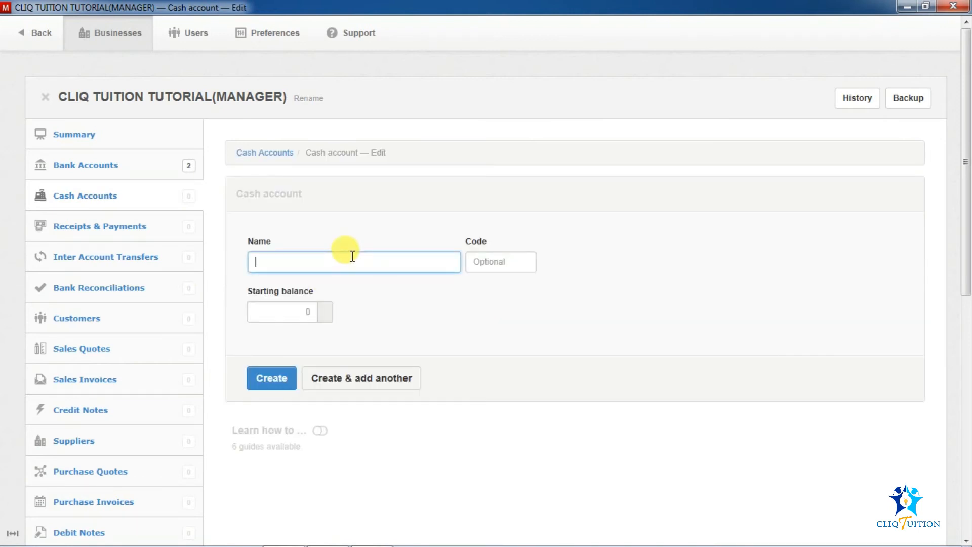
text(Petty)
text( Css)
text(ash)
click(260, 386)
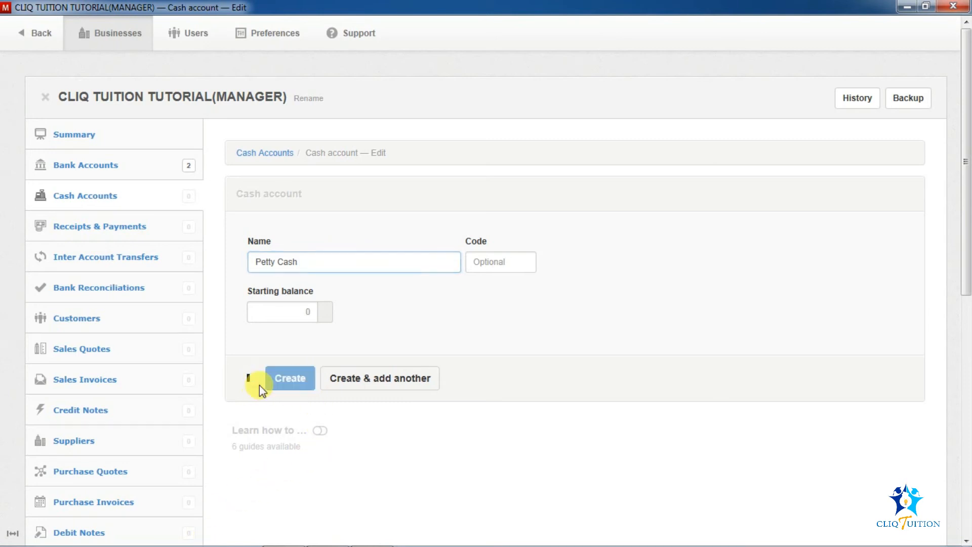
- Create a customer record with the customer's full name as its only detail
click(152, 319)
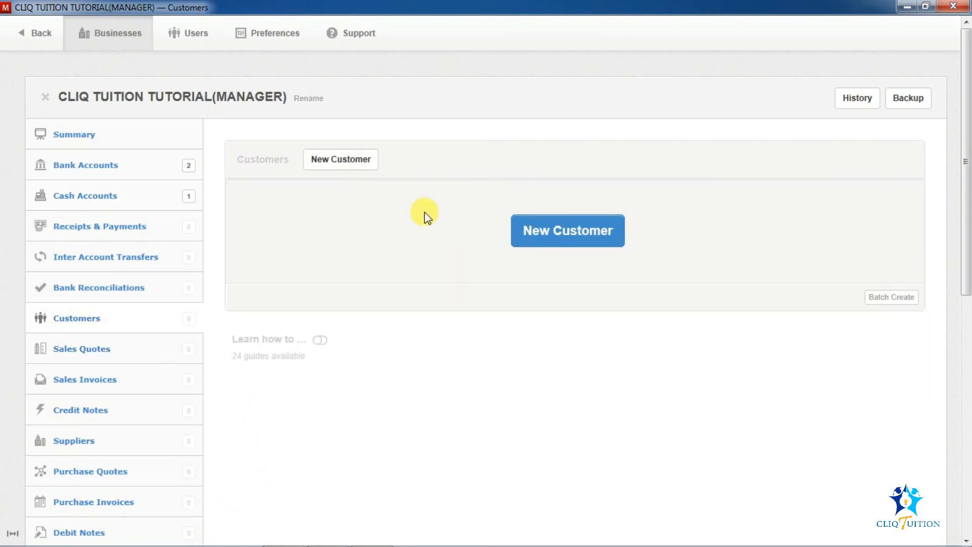
click(520, 248)
click(332, 262)
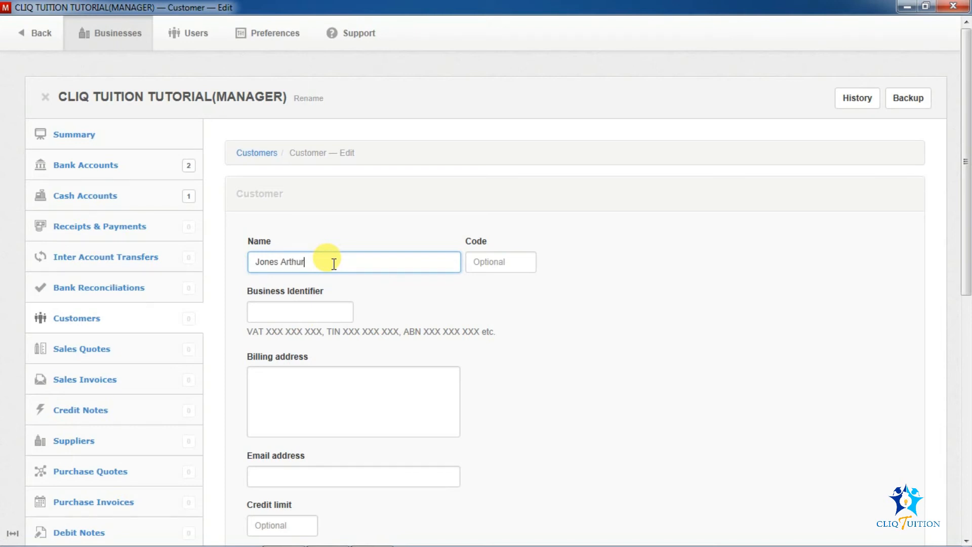
text(Jones Arthur)
scroll(333, 264, down, 3)
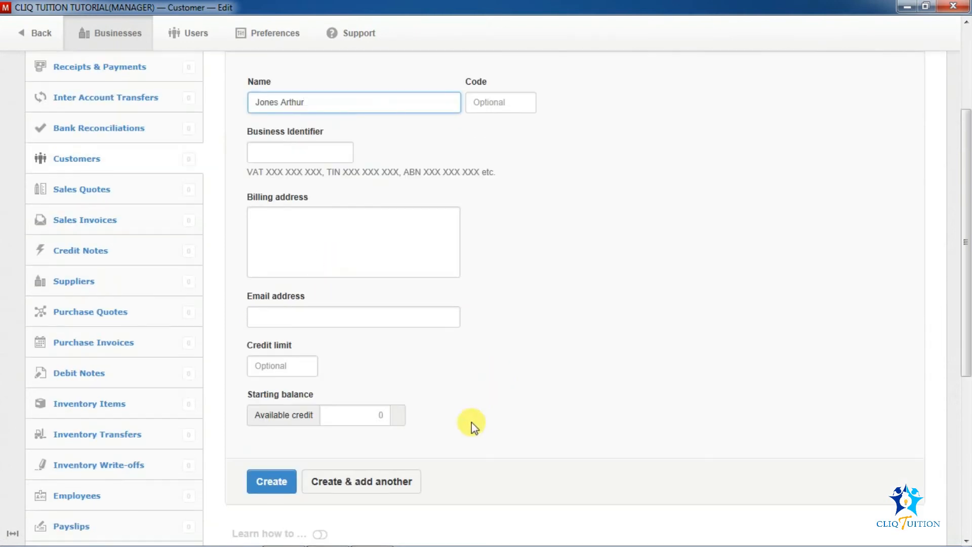
click(278, 487)
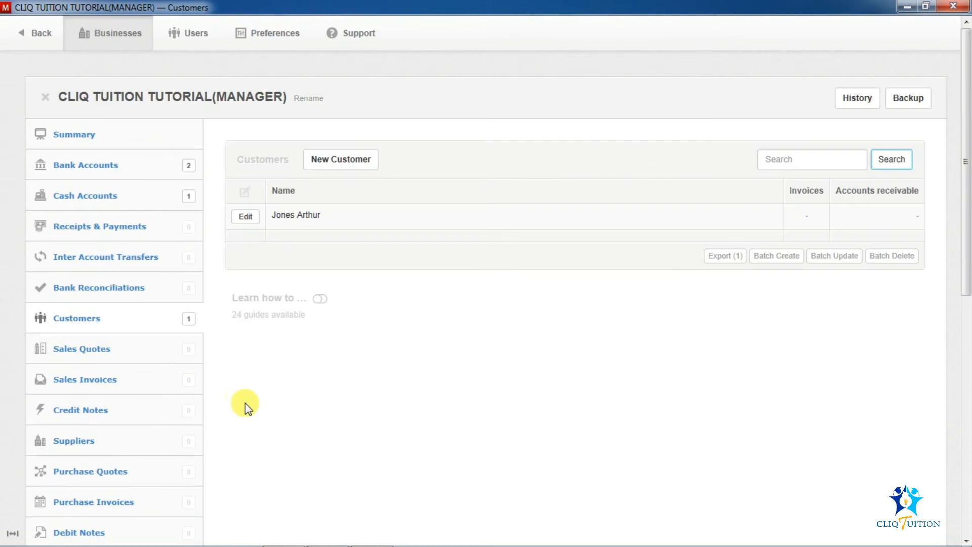
- Create a supplier record with the supplier's full name as its only detail
scroll(245, 403, down, 2)
click(89, 362)
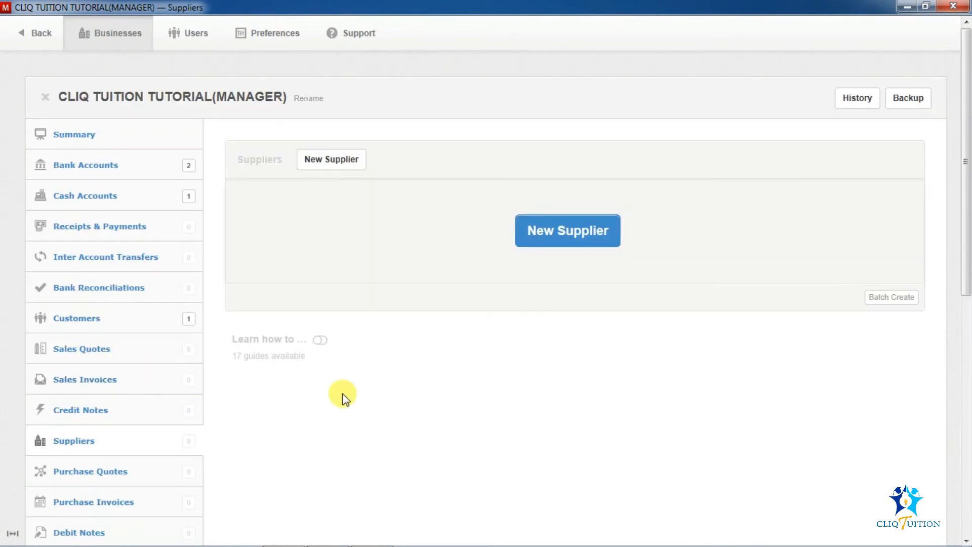
click(560, 217)
click(369, 256)
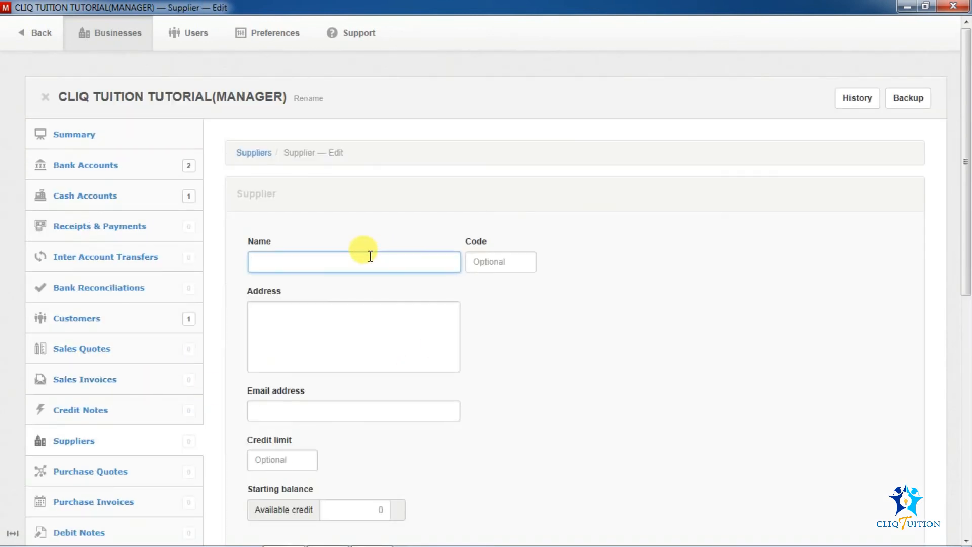
text(M)
text(icheal Johnson)
scroll(370, 256, down, 8)
click(288, 188)
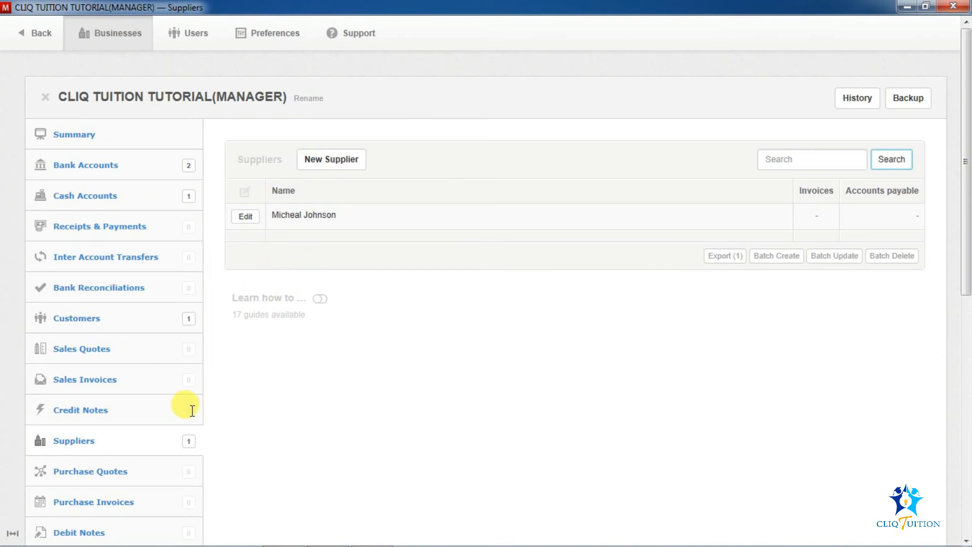
- Start a new inventory item and enter Nokia 3310 as its item name
scroll(336, 411, down, 2)
scroll(169, 399, down, 3)
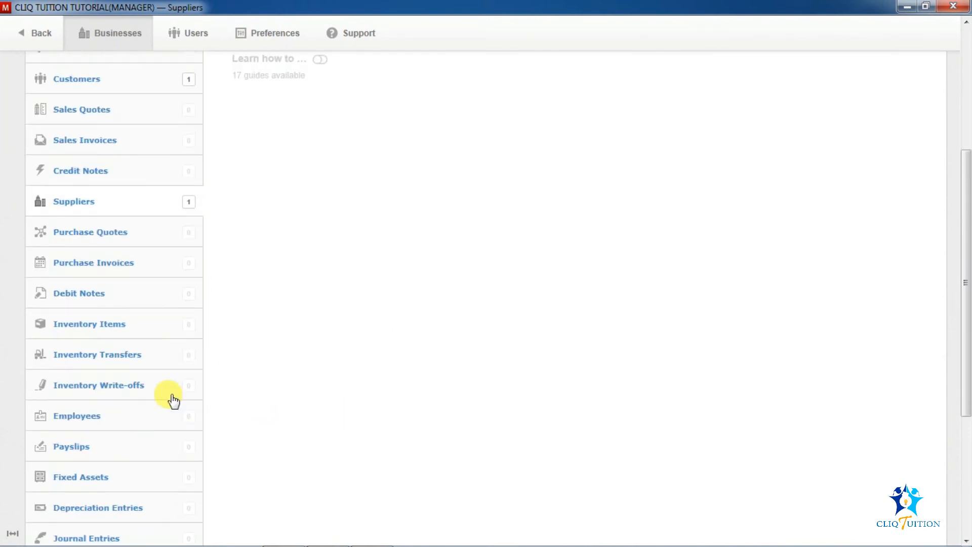
click(172, 330)
click(582, 235)
click(355, 259)
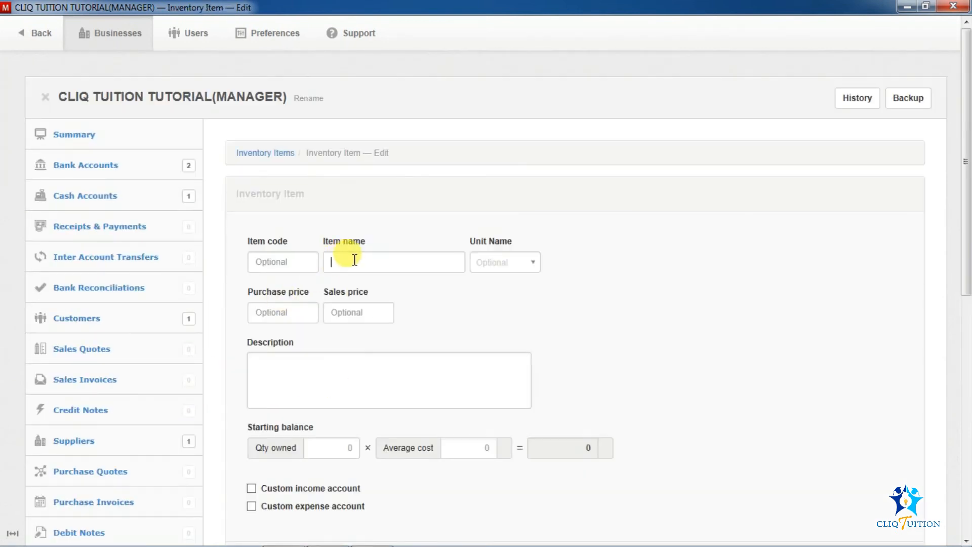
text(;)
text(N)
key(BackSpace)
key(BackSpace)
text(Nokia 3310)
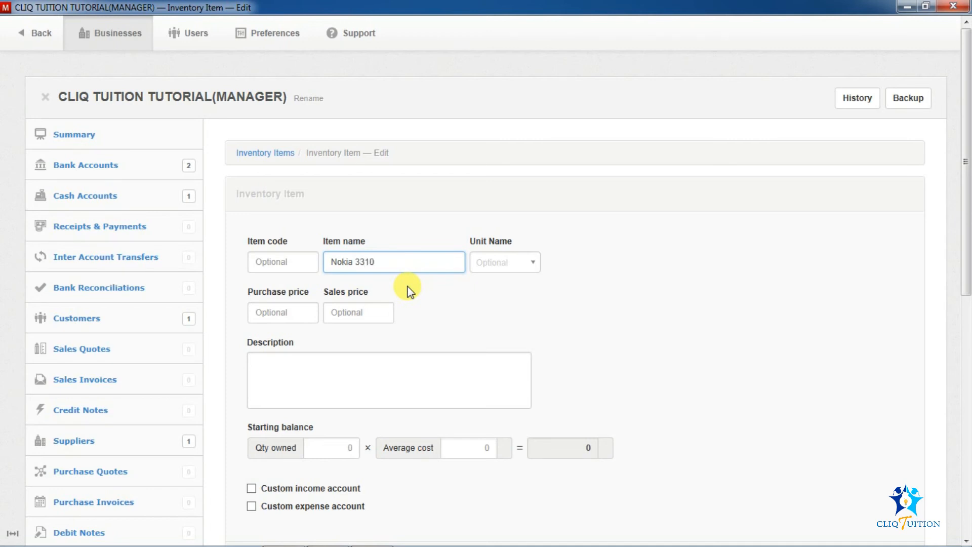
- Set the Nokia 3310 item's unit name to unit and create the item
click(500, 264)
text(unit)
click(486, 304)
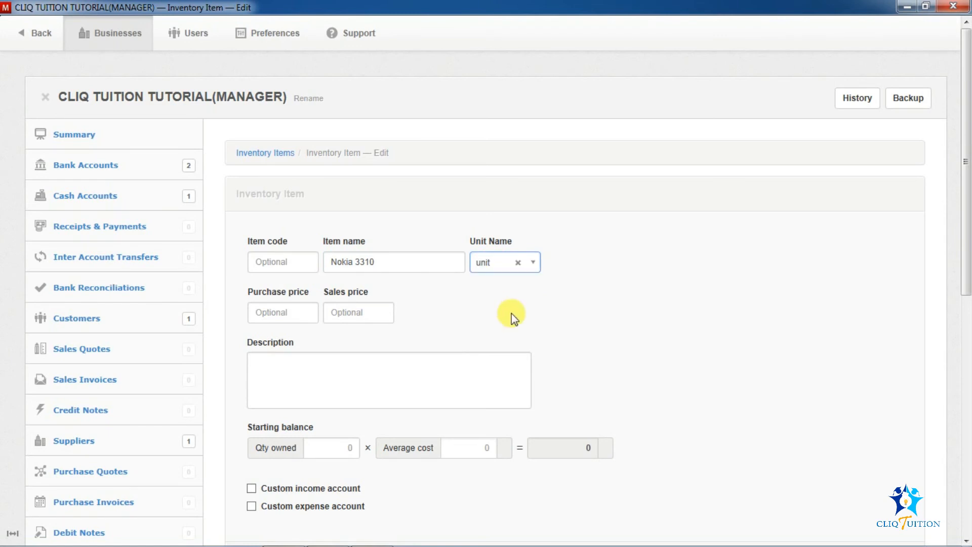
scroll(501, 313, down, 5)
click(273, 283)
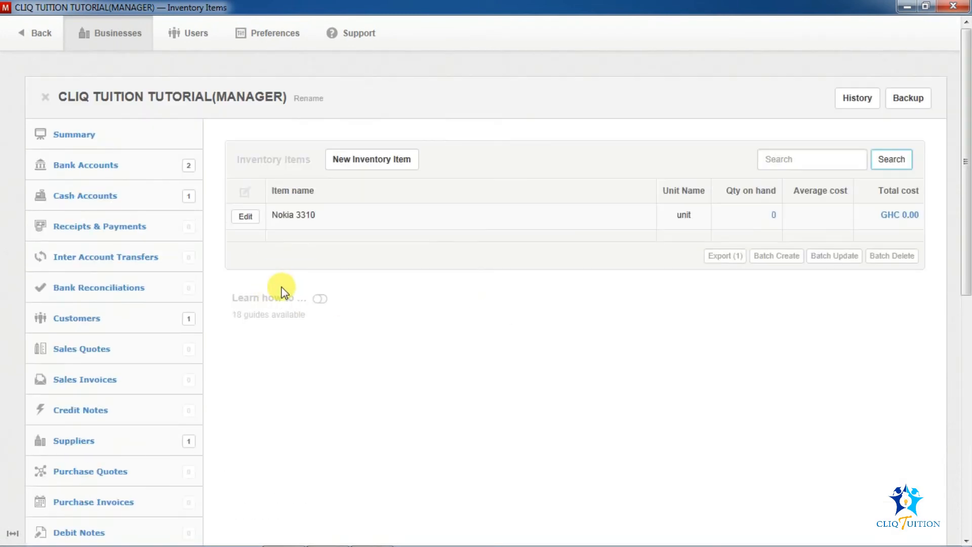
- Review the control accounts and the Inventory on hand settings, and examine how the asset accounts are grouped on the Summary
scroll(278, 289, down, 8)
click(142, 364)
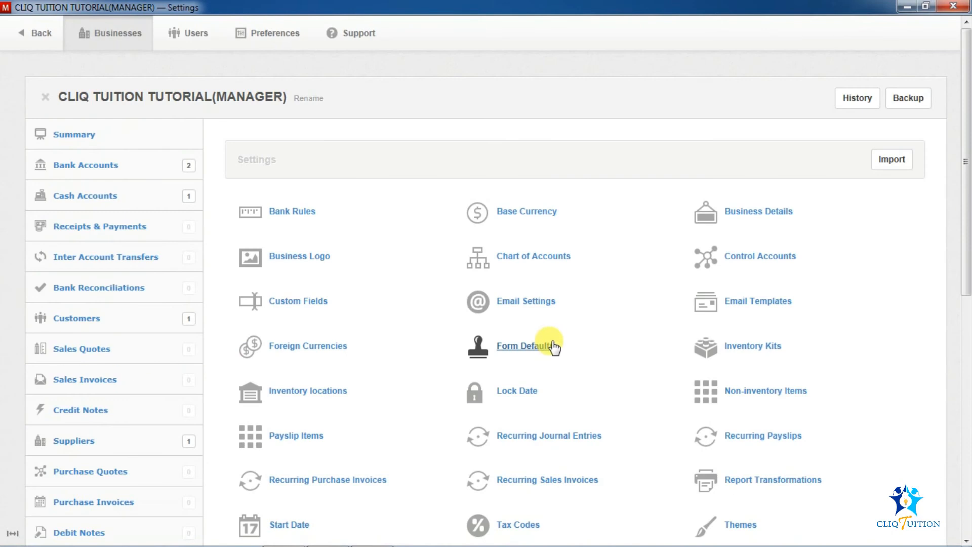
click(760, 255)
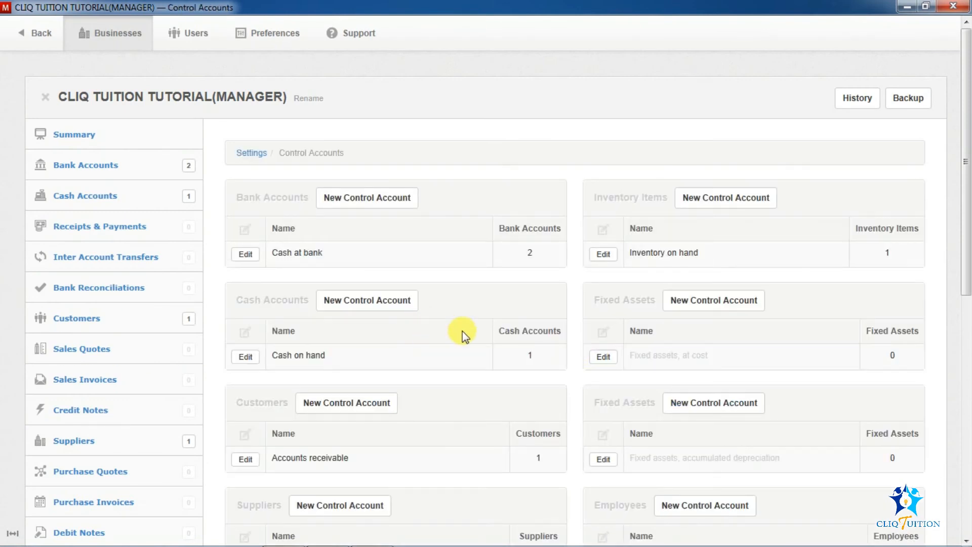
scroll(681, 405, down, 2)
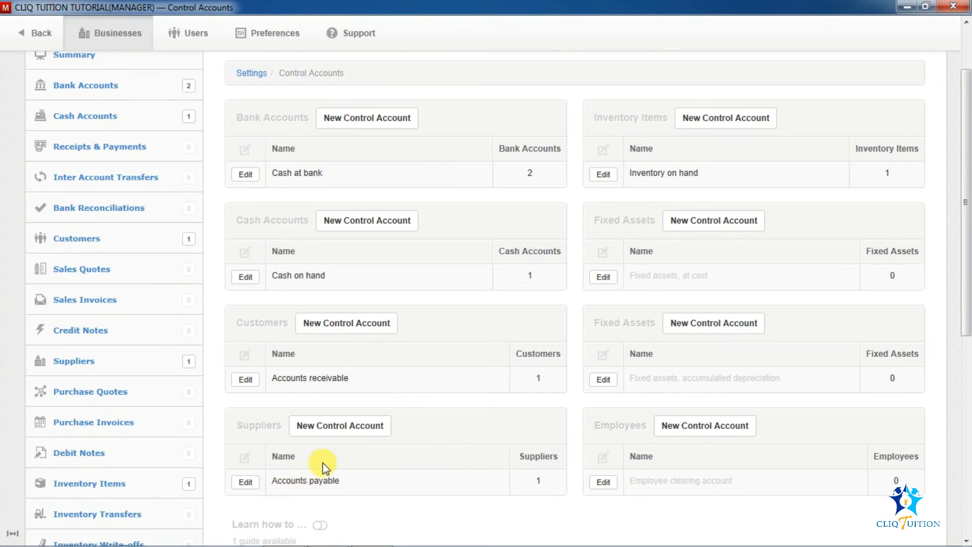
click(603, 174)
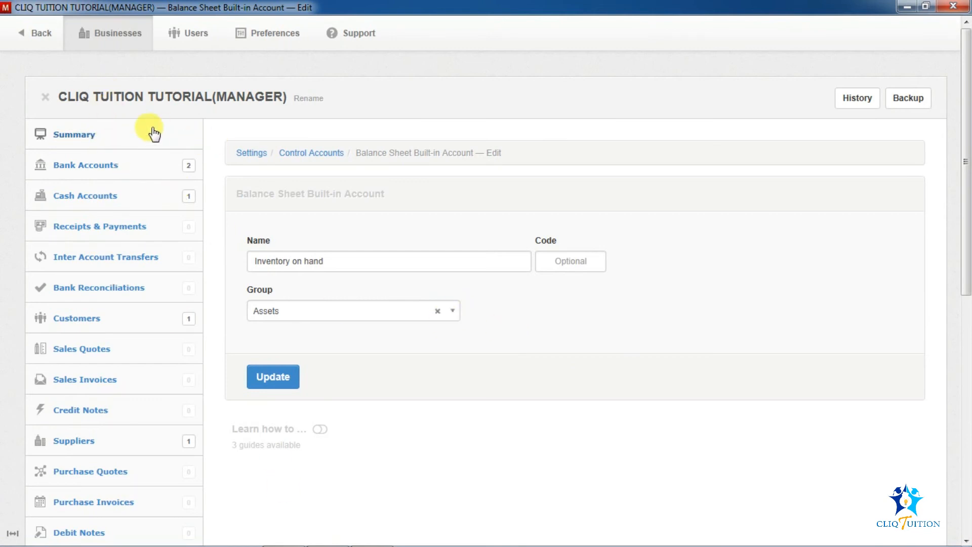
click(177, 147)
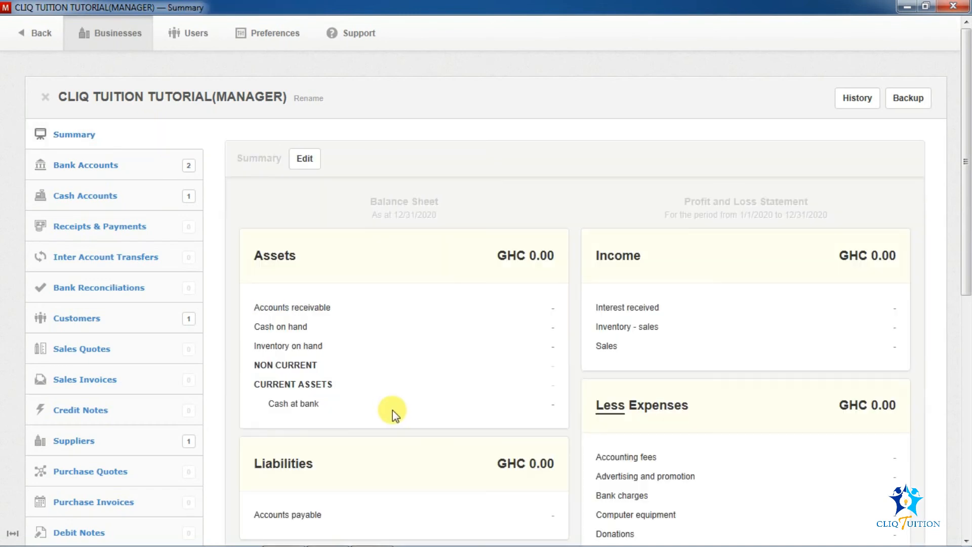
scroll(400, 400, down, 2)
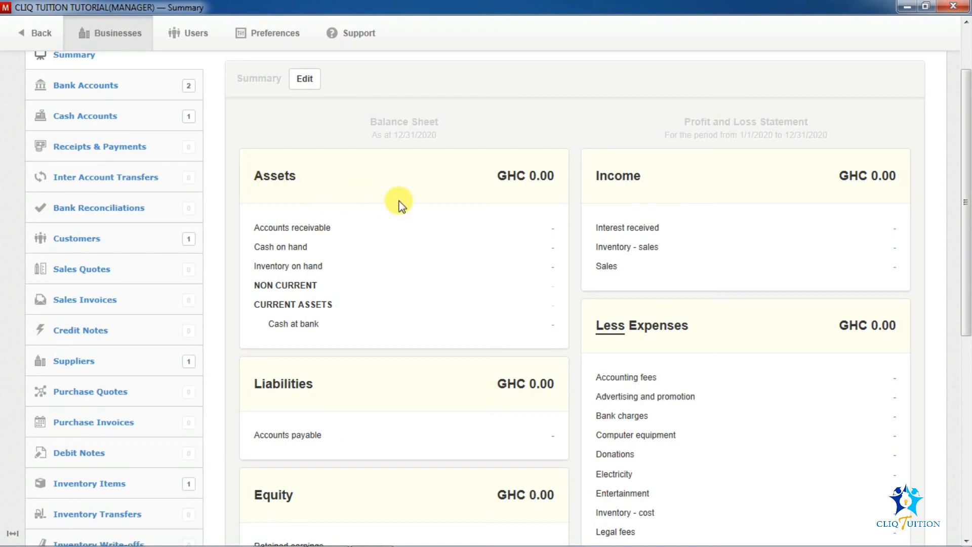
- Assign the Inventory on hand control account to the Assets → CURRENT ASSETS group and save it
scroll(400, 203, down, 8)
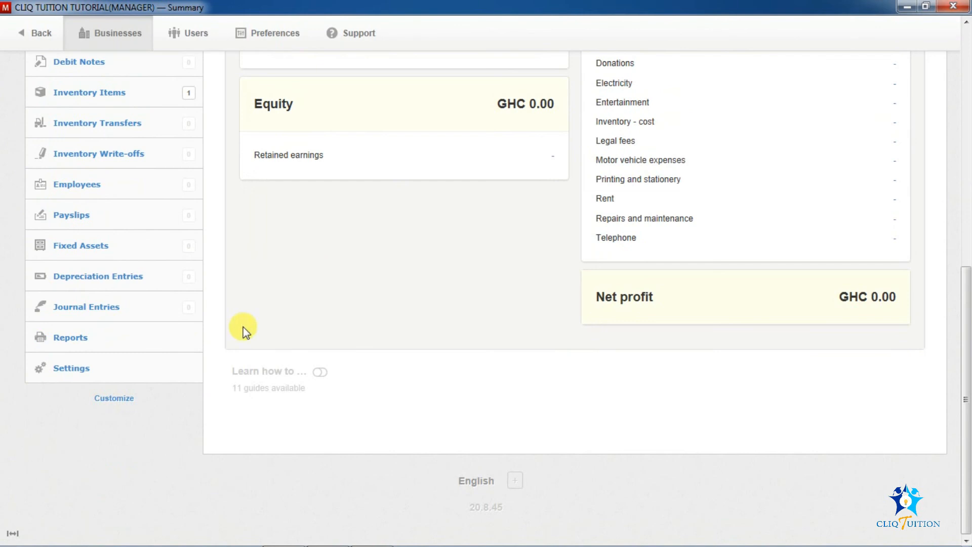
click(138, 368)
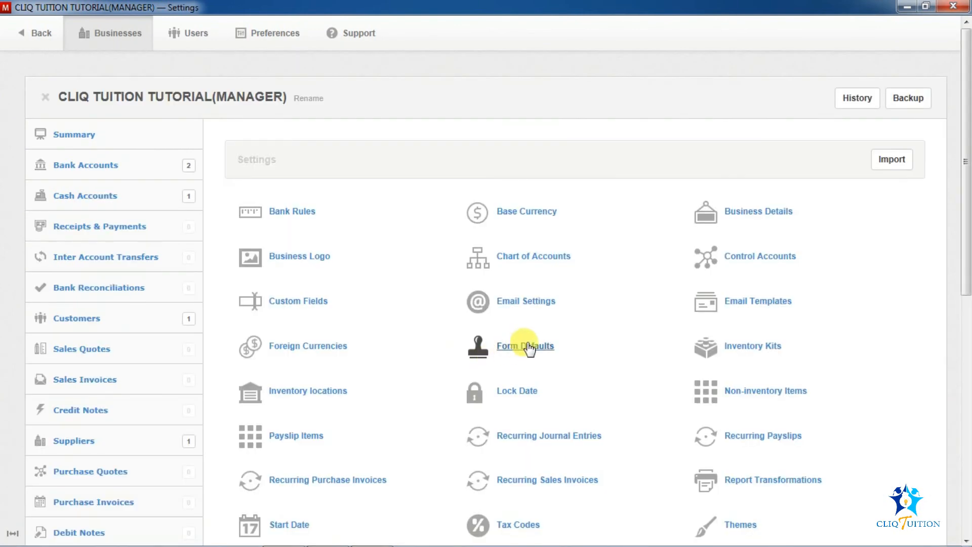
click(730, 261)
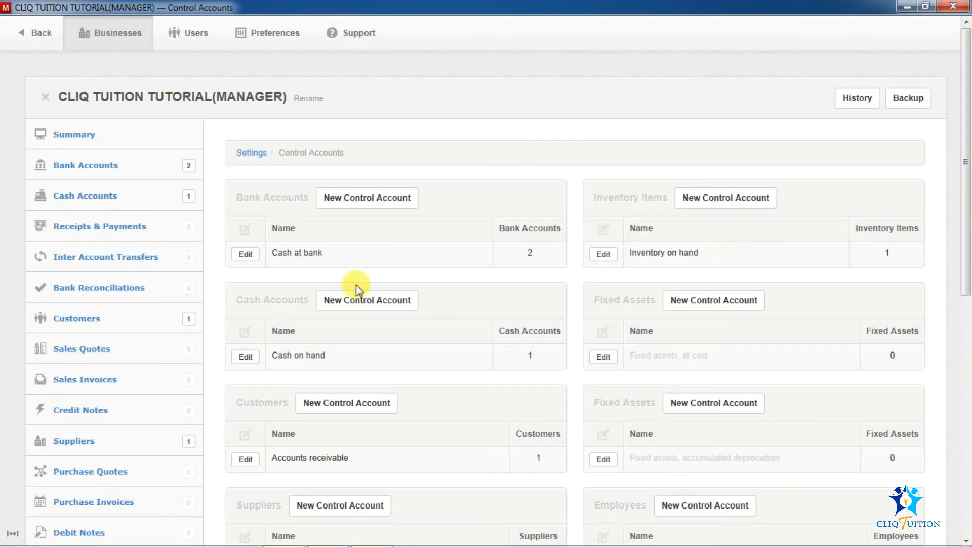
click(602, 254)
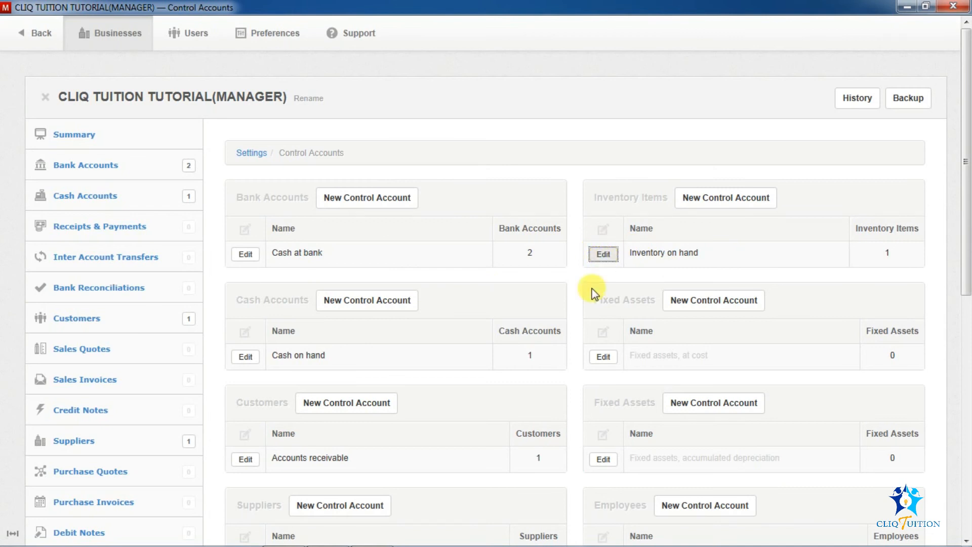
click(381, 311)
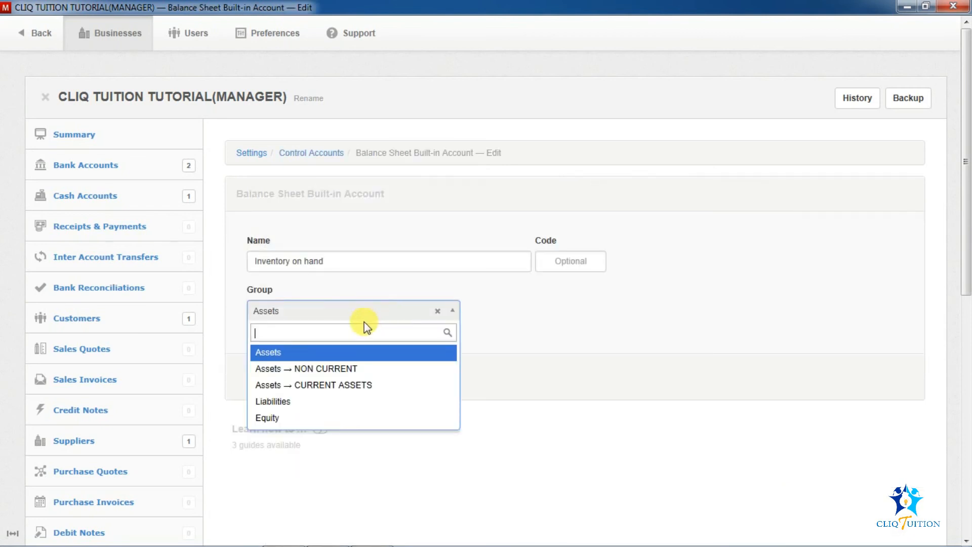
click(325, 386)
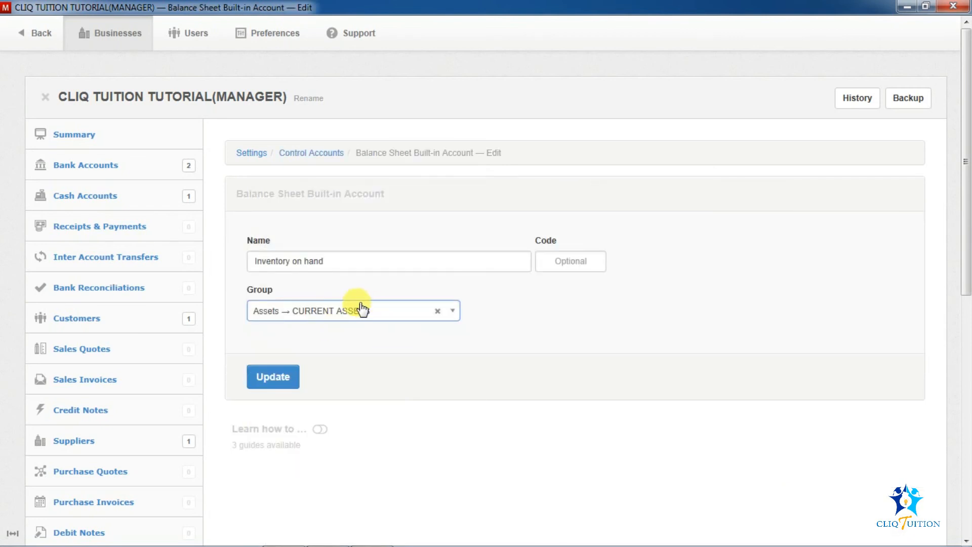
click(276, 384)
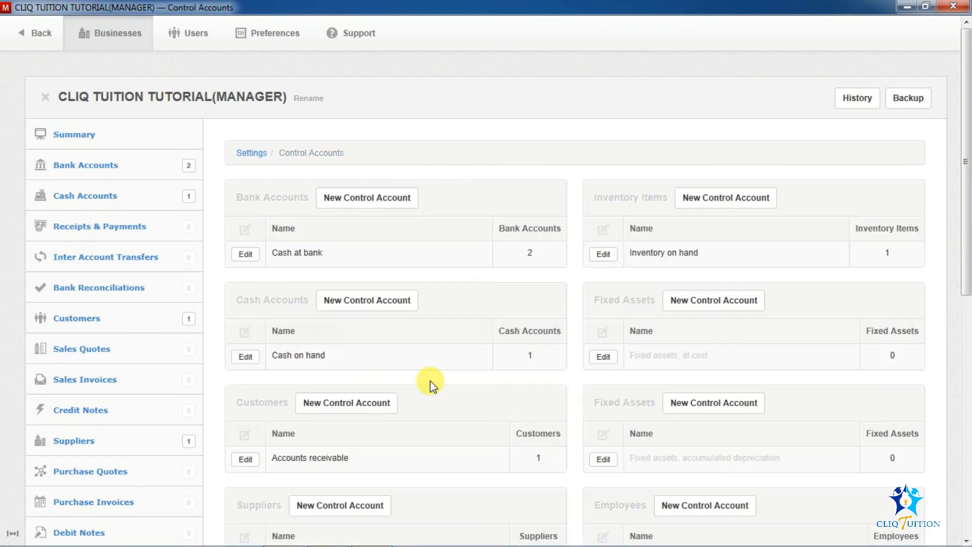
- Assign the Cash on hand control account to the Assets → CURRENT ASSETS group and save it
scroll(430, 385, down, 2)
click(245, 277)
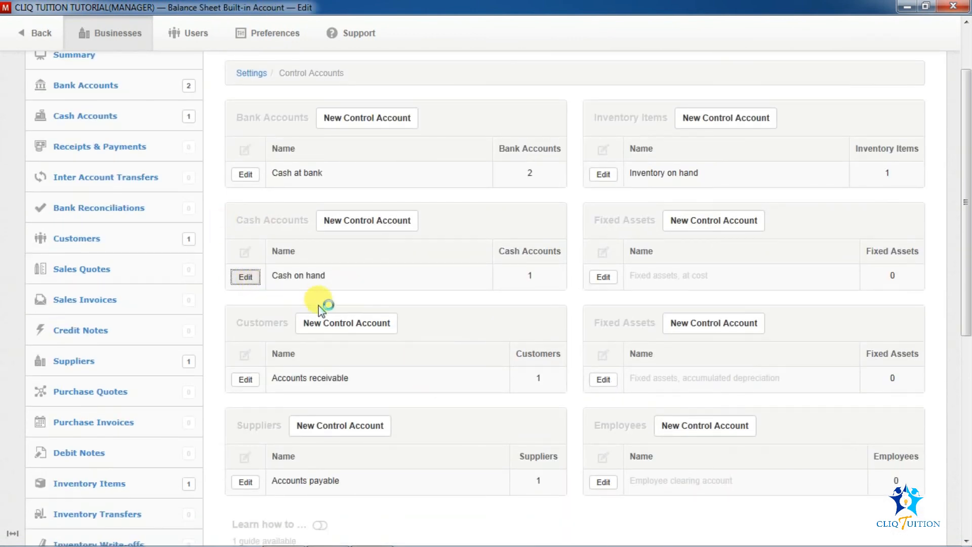
click(339, 310)
click(340, 384)
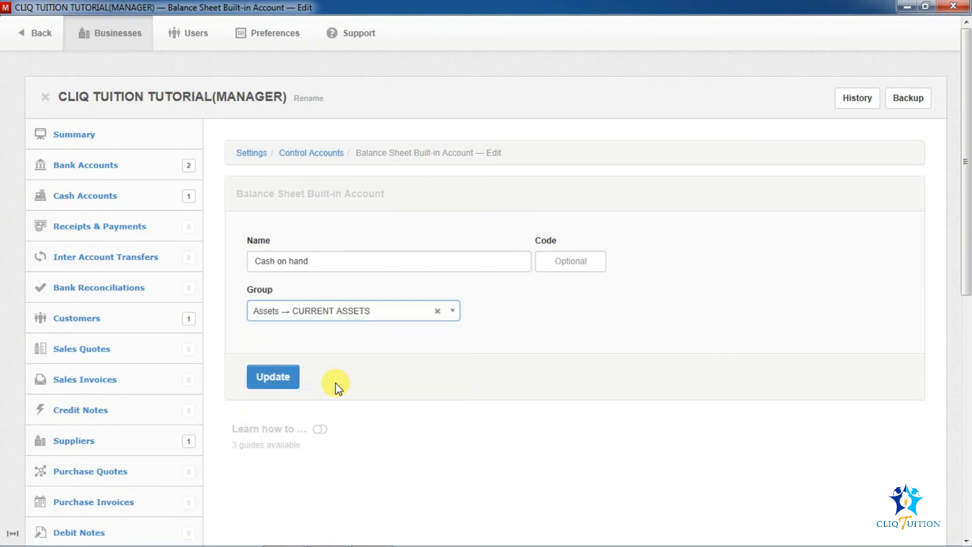
click(280, 378)
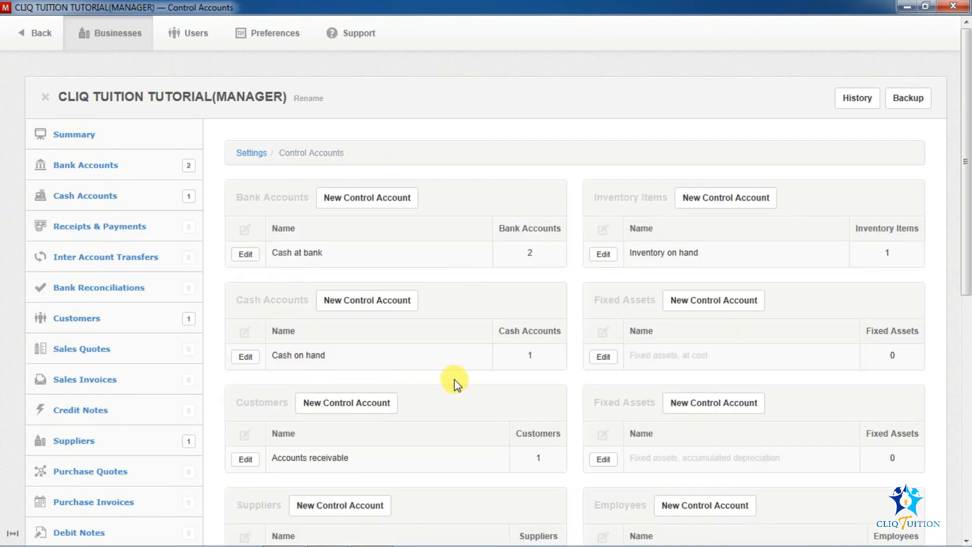
scroll(436, 382, down, 2)
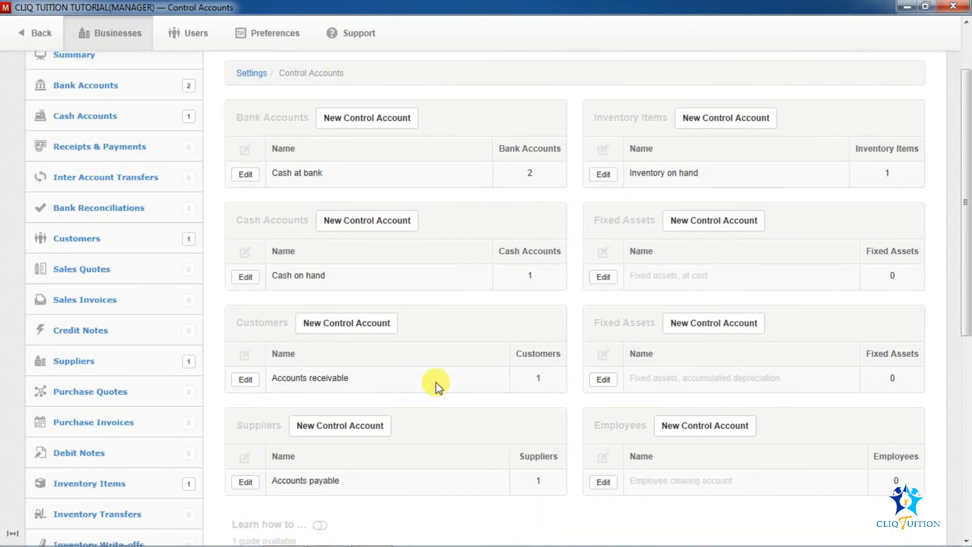
click(343, 324)
click(356, 312)
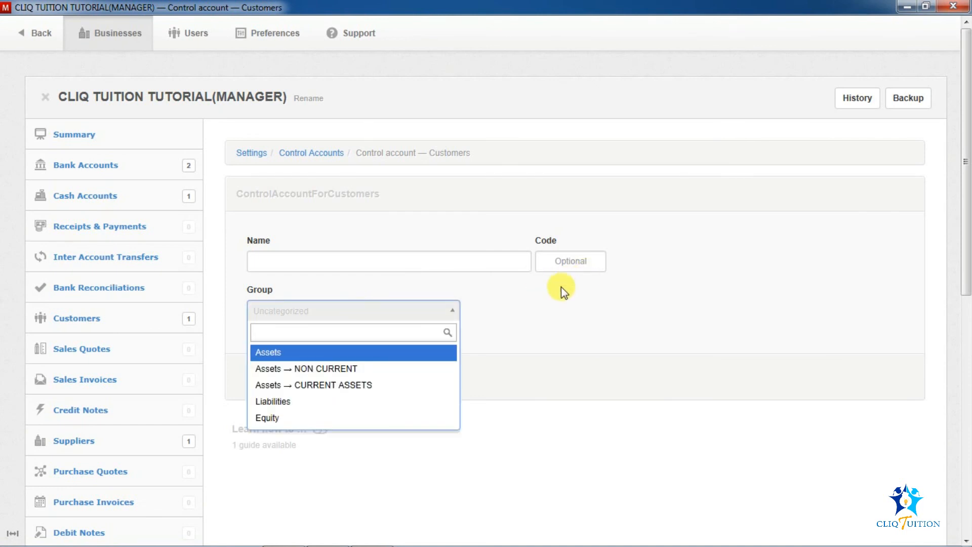
key(Escape)
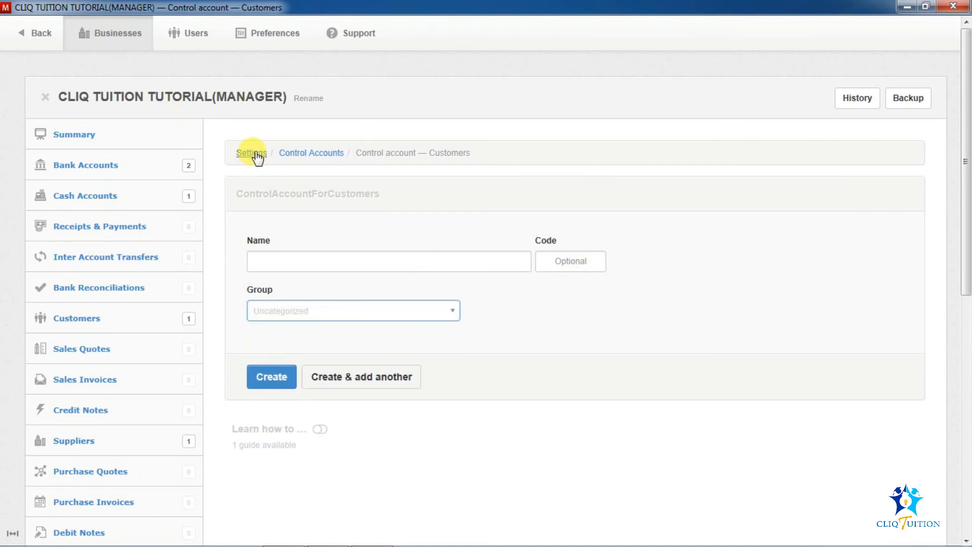
click(291, 153)
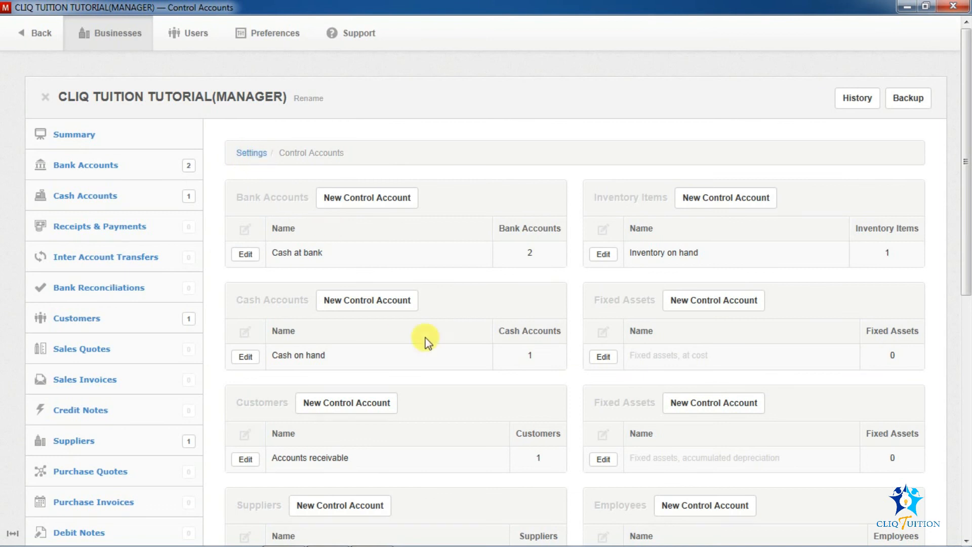
- Assign the Accounts receivable control account to the Assets → CURRENT ASSETS group and save it
scroll(543, 374, down, 3)
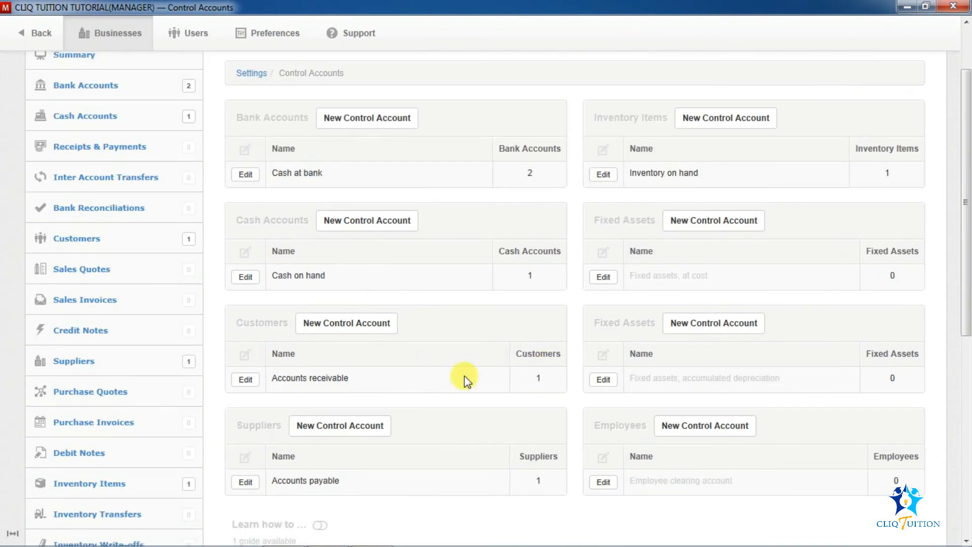
click(245, 380)
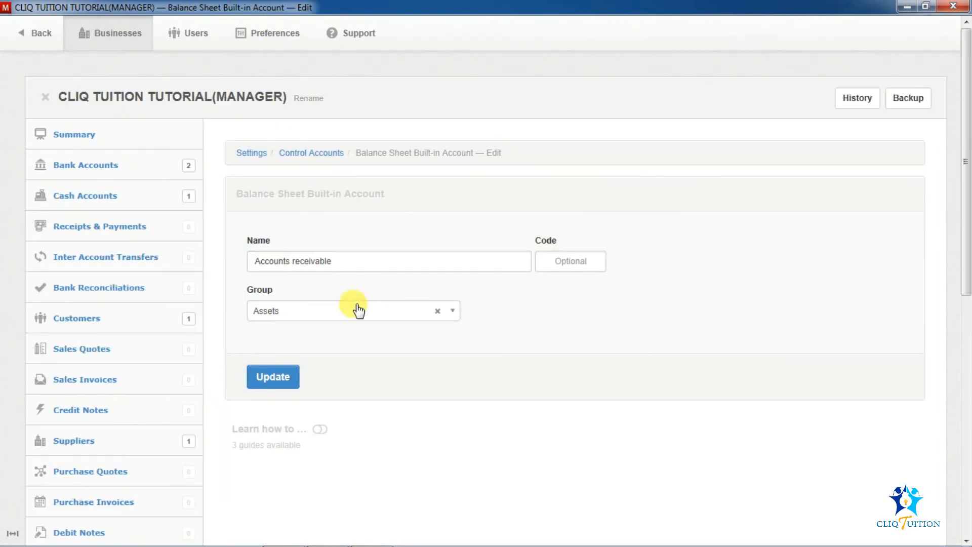
click(356, 309)
click(344, 385)
click(278, 385)
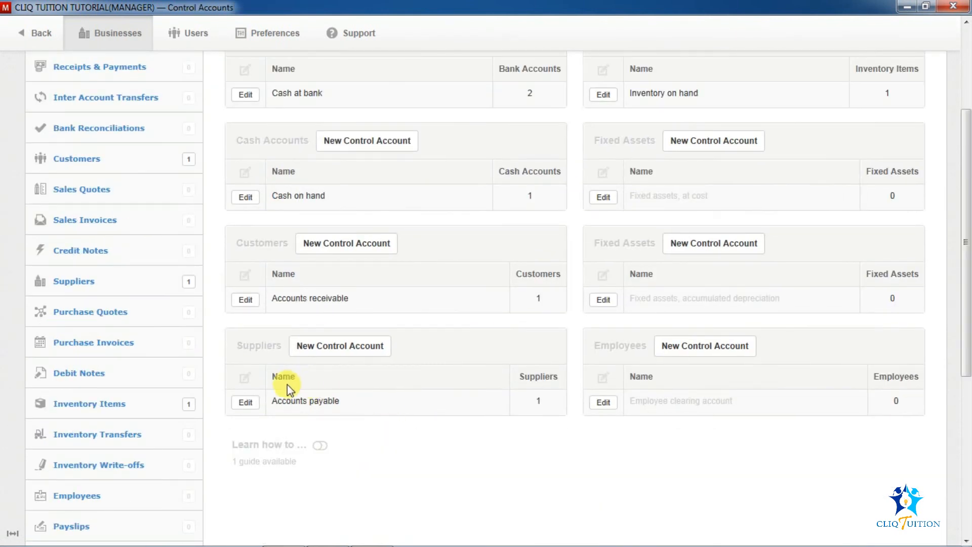
- Save the Accounts payable control account under the Liabilities group and check the account grouping on the Summary
click(245, 402)
click(376, 321)
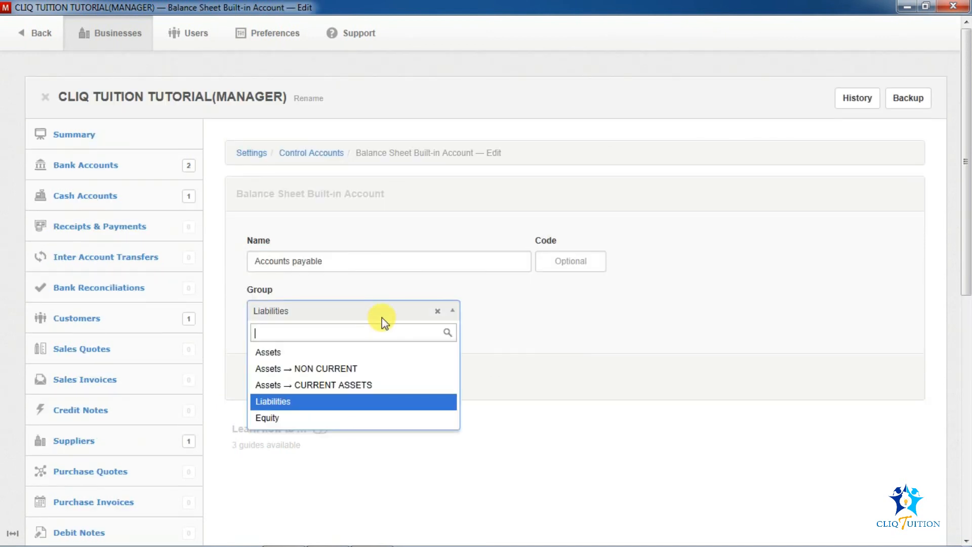
click(561, 287)
click(266, 372)
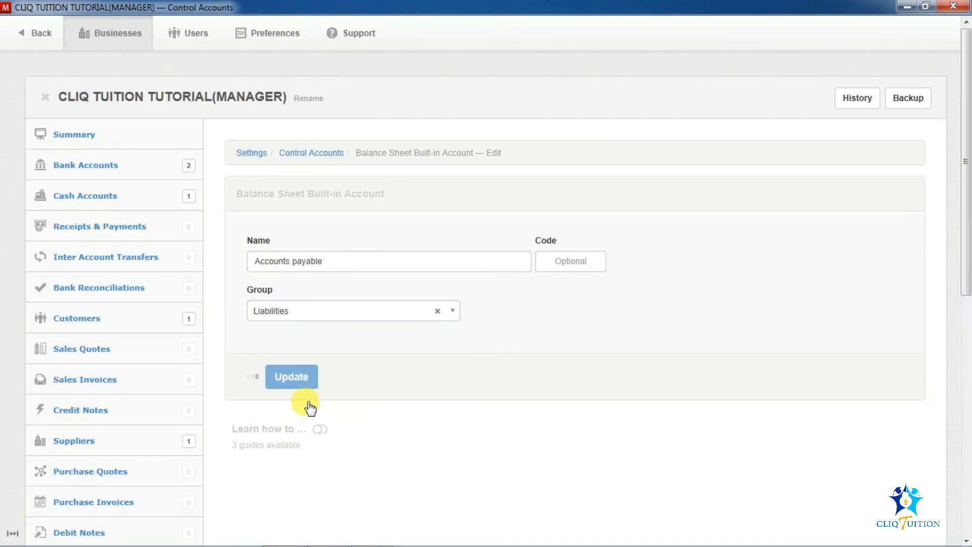
click(92, 137)
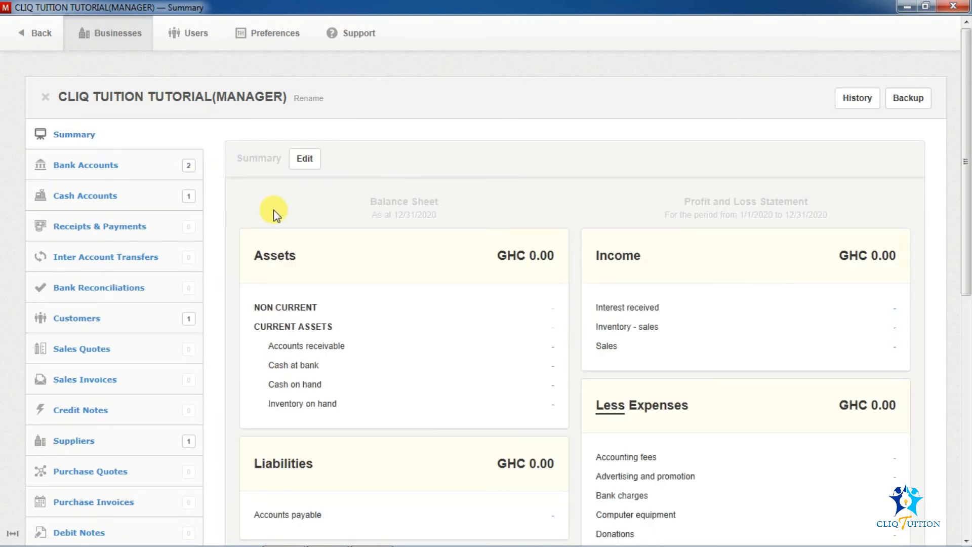